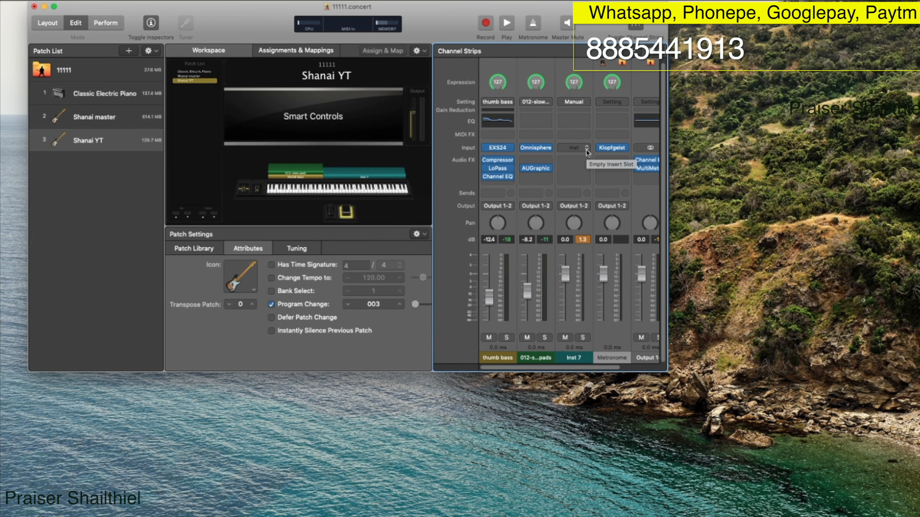
{"action": "left_click_drag", "start_coordinate": [258, 18], "coordinate": [354, 107]}
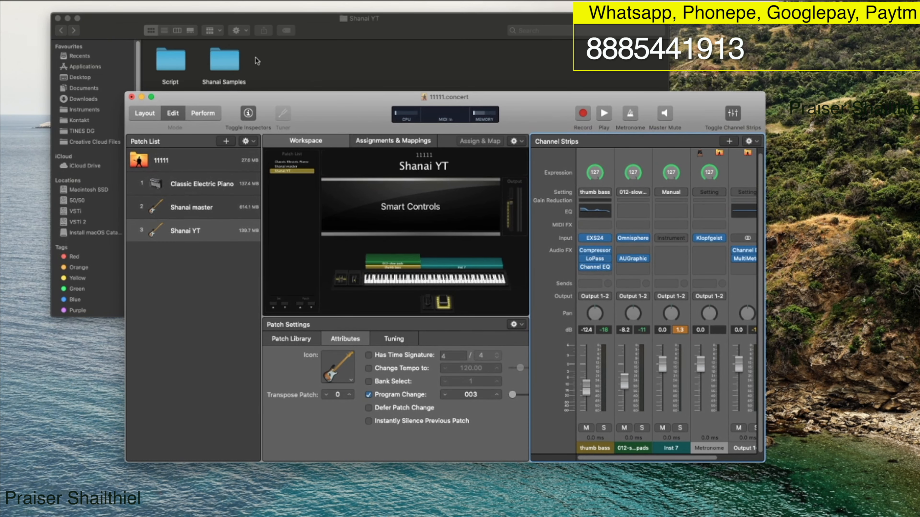
{"action": "left_click", "coordinate": [296, 80]}
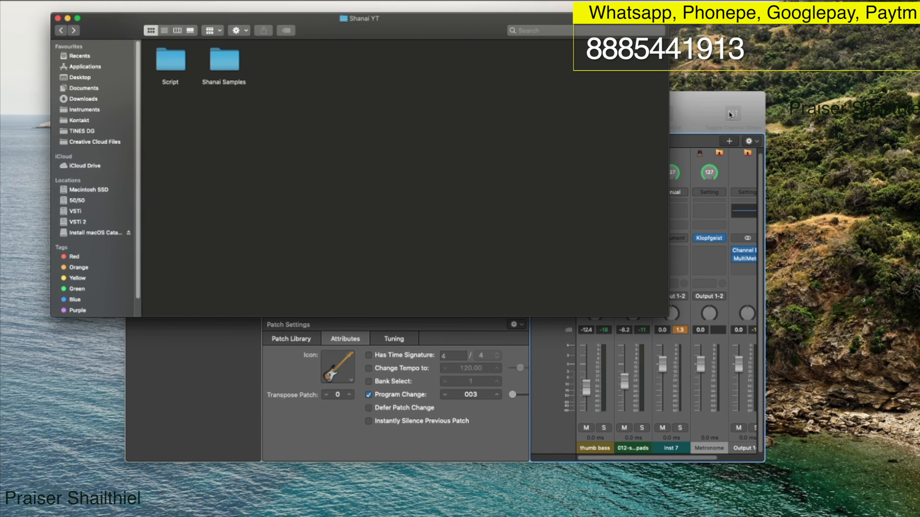
{"action": "left_click", "coordinate": [696, 109]}
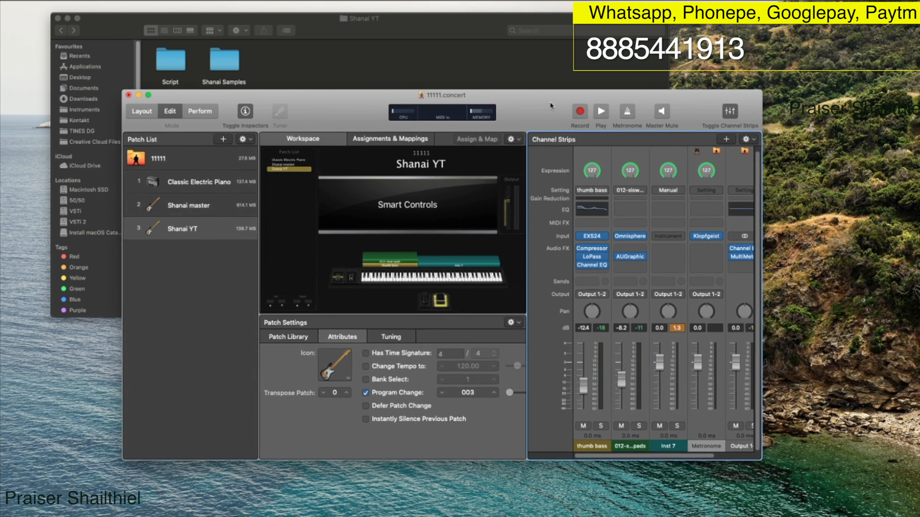
{"action": "left_click_drag", "start_coordinate": [552, 106], "coordinate": [434, 15]}
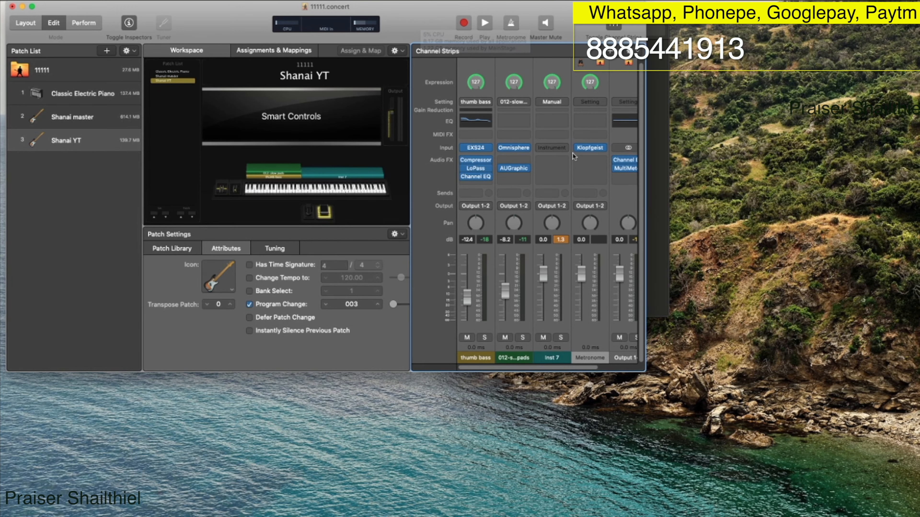
- Load the Kontakt plug-in as the instrument on the Inst 7 channel strip
{"action": "left_click", "coordinate": [564, 149]}
{"action": "mouse_move", "coordinate": [572, 167]}
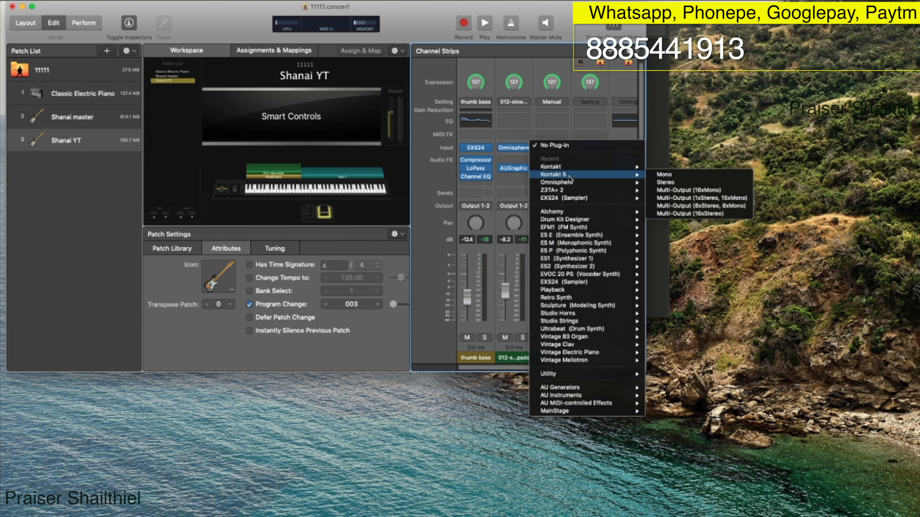
{"action": "left_click", "coordinate": [666, 174]}
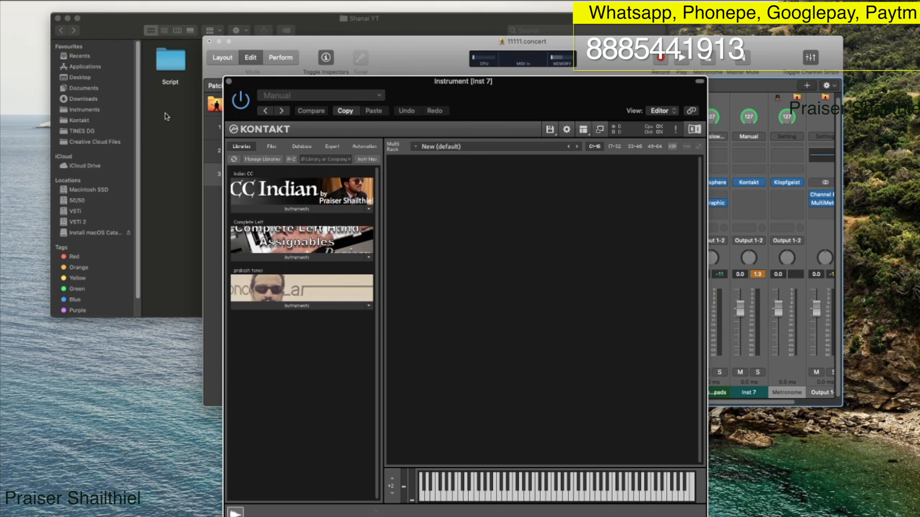
- Import all the .aif files from the Shanai Samples folder into the empty Kontakt rack as a new instrument
{"action": "left_click", "coordinate": [159, 109]}
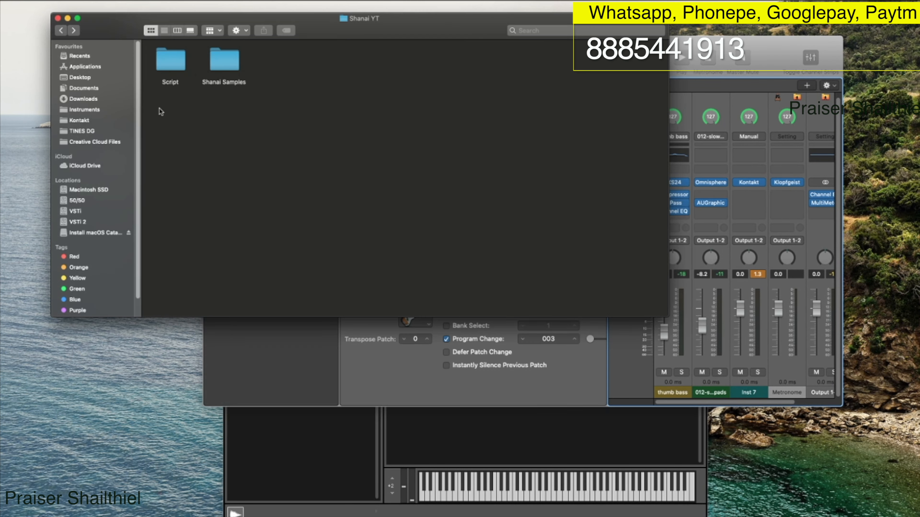
{"action": "double_click", "coordinate": [218, 59]}
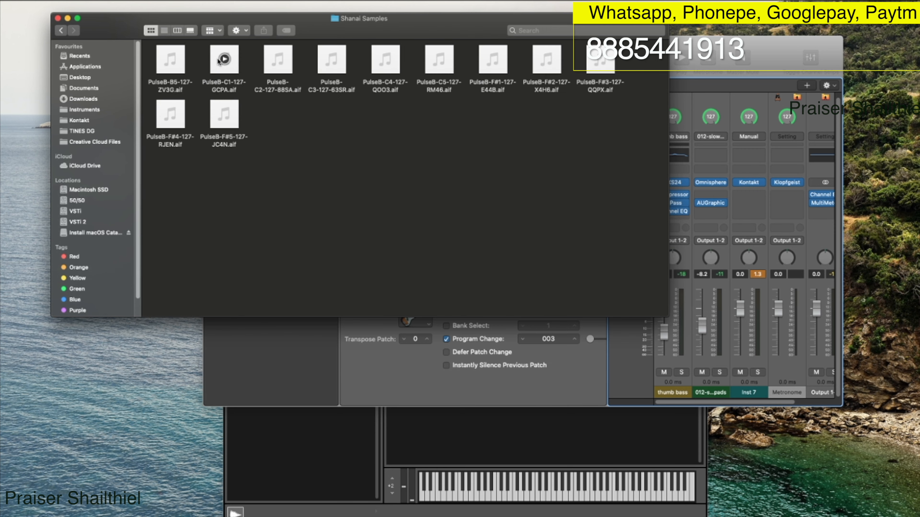
{"action": "left_click", "coordinate": [62, 32]}
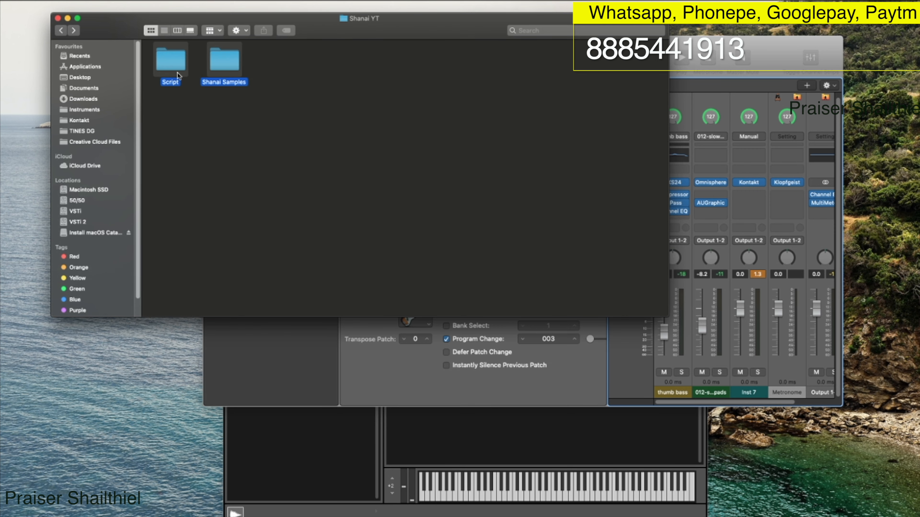
{"action": "left_click", "coordinate": [226, 65]}
{"action": "double_click", "coordinate": [225, 66]}
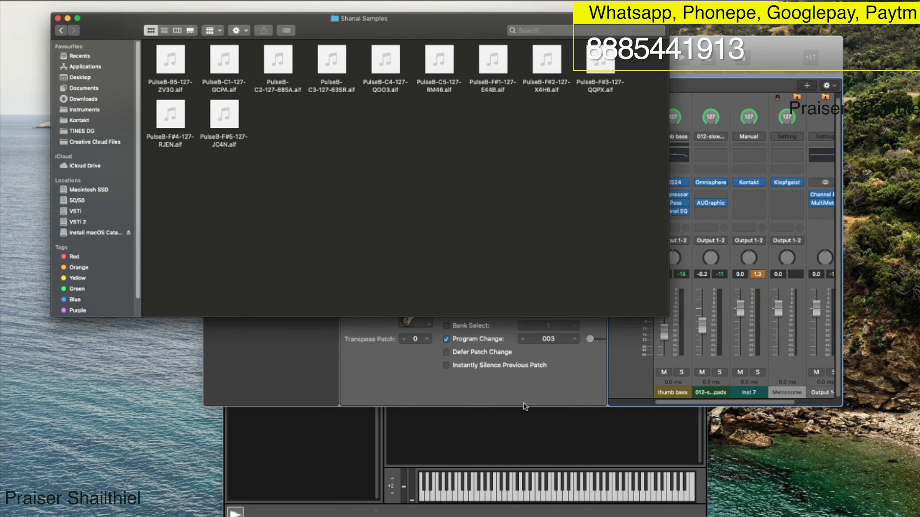
{"action": "key", "text": "super+a"}
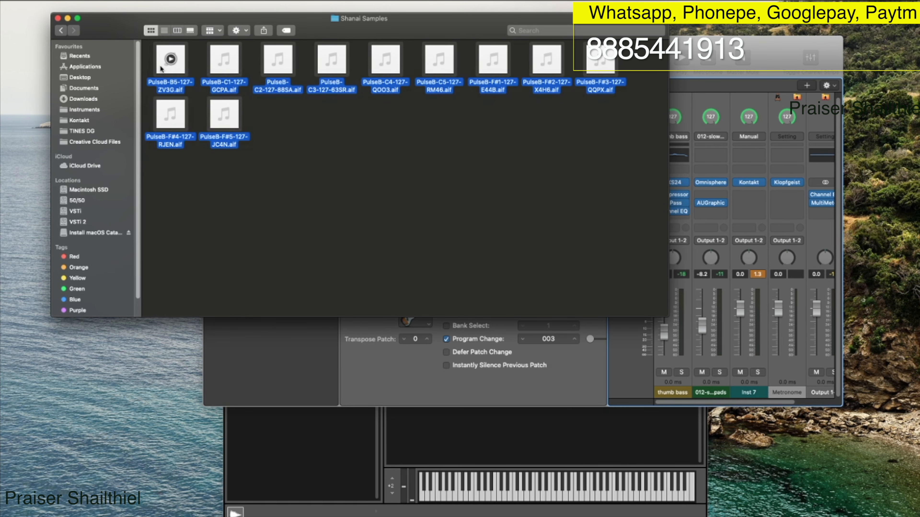
{"action": "left_click_drag", "start_coordinate": [171, 60], "coordinate": [429, 434]}
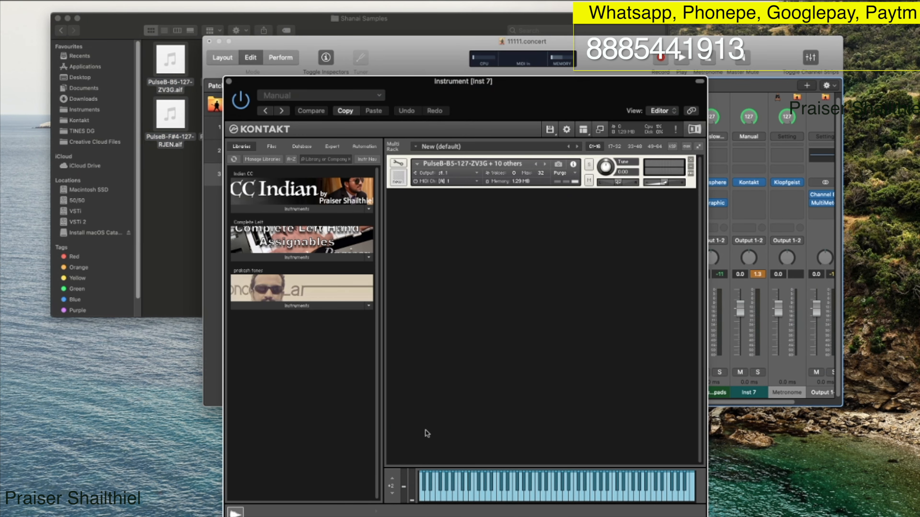
- Open the new instrument for editing, show its Mapping Editor and select all sample zones
{"action": "left_click", "coordinate": [399, 164]}
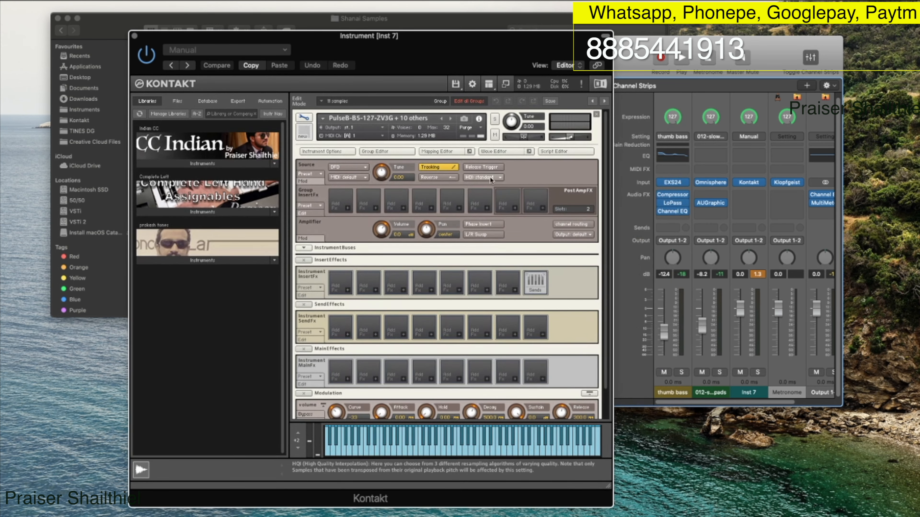
{"action": "left_click", "coordinate": [427, 150]}
{"action": "left_click_drag", "start_coordinate": [318, 225], "coordinate": [599, 235]}
{"action": "right_click", "coordinate": [431, 225]}
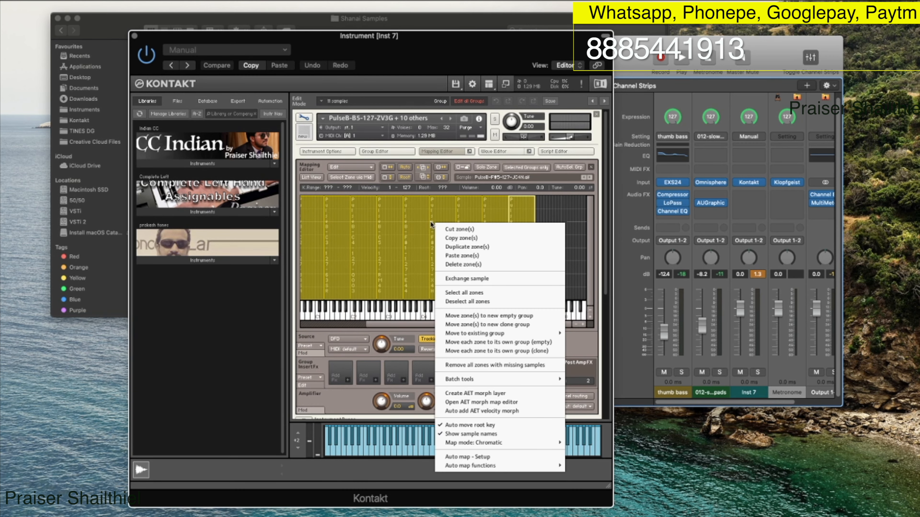
{"action": "left_click", "coordinate": [475, 293]}
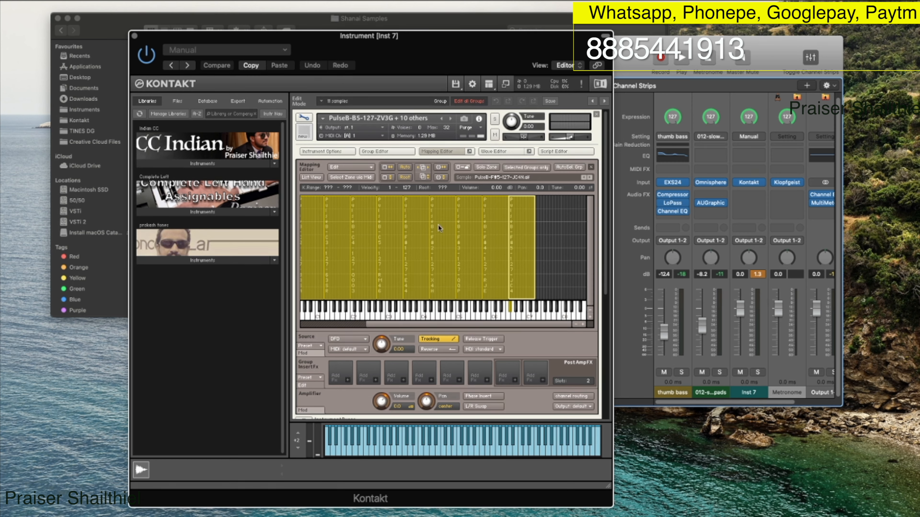
- Auto-map the selected zones from their file names, using the note-name token (F#5) as Set to Single Key
{"action": "right_click", "coordinate": [411, 218]}
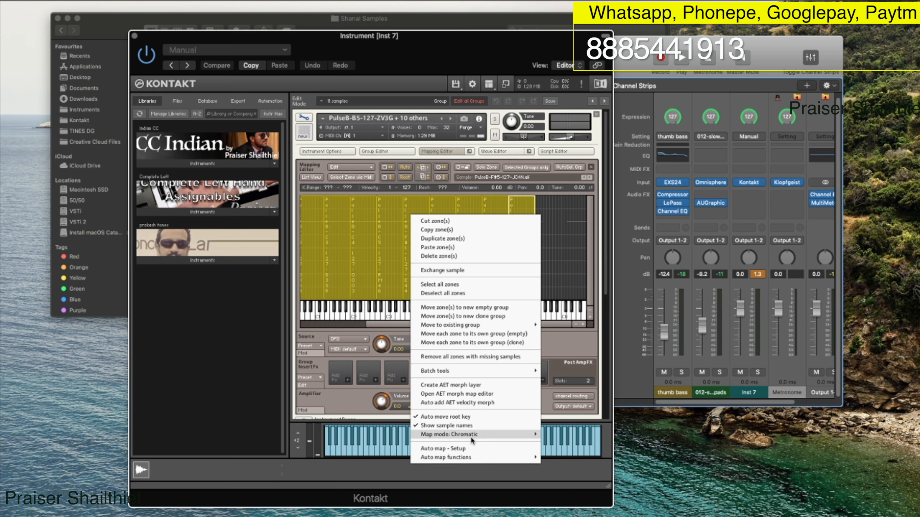
{"action": "left_click", "coordinate": [461, 448]}
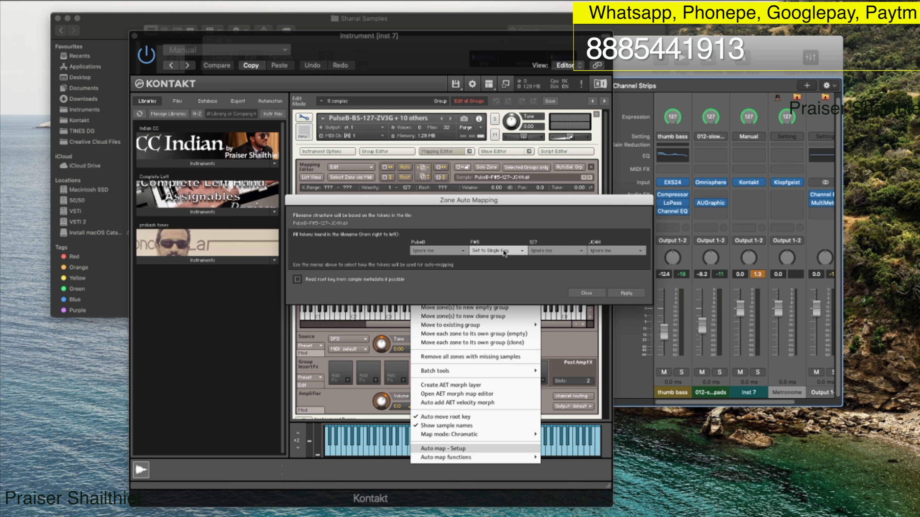
{"action": "left_click", "coordinate": [495, 251]}
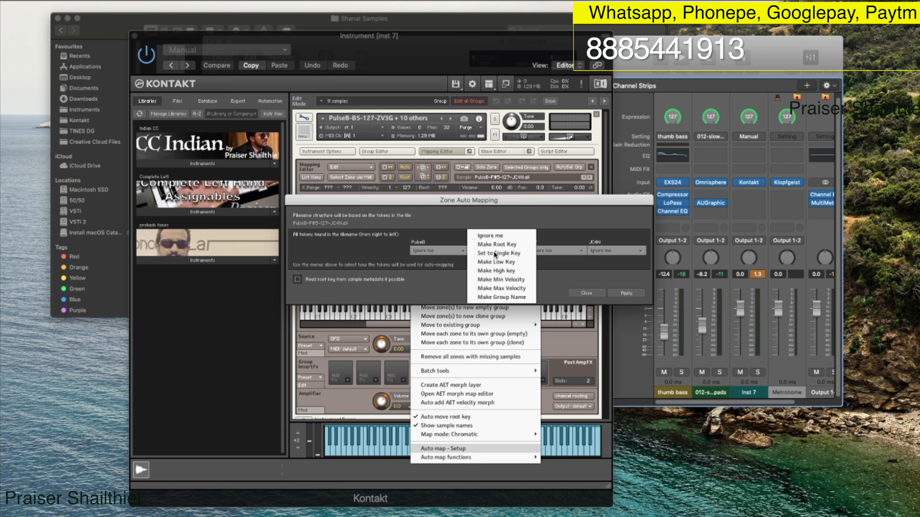
{"action": "left_click", "coordinate": [496, 253]}
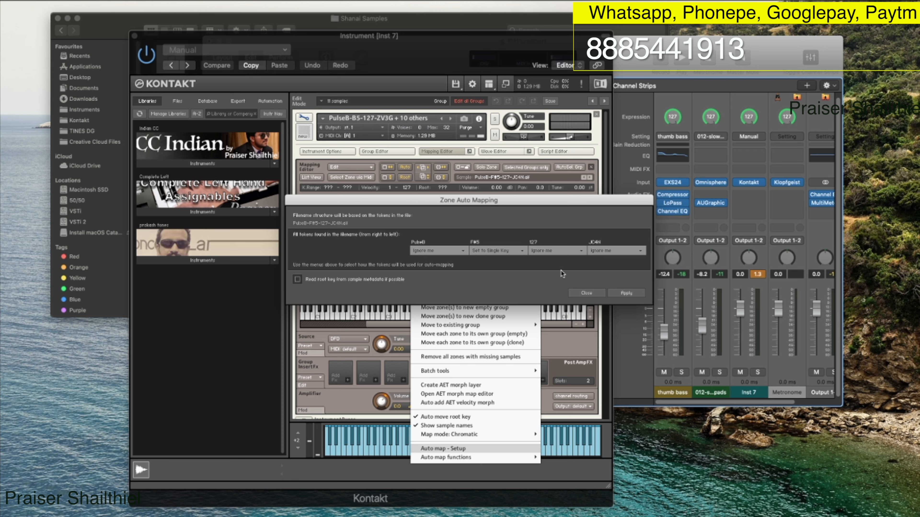
{"action": "left_click", "coordinate": [626, 293]}
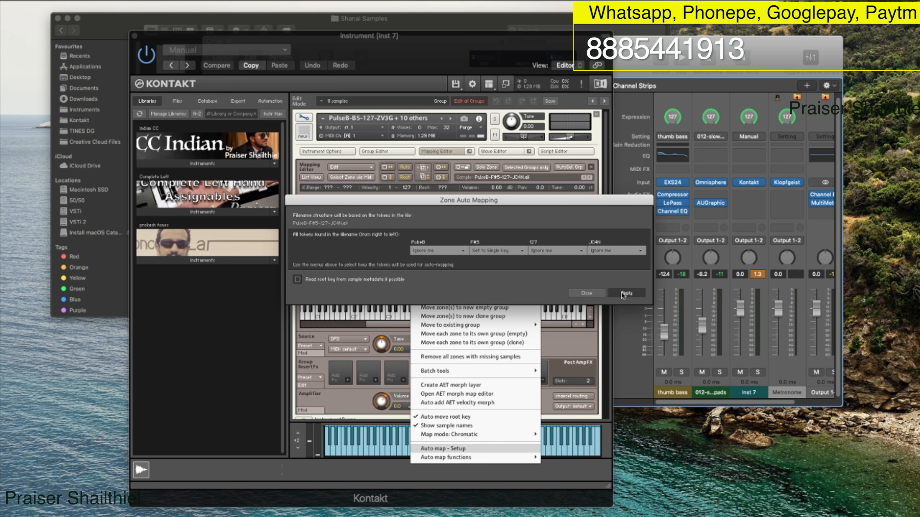
{"action": "left_click", "coordinate": [588, 293]}
- Reselect all the single-key zones and batch-move their root keys to the center
{"action": "left_click", "coordinate": [529, 266]}
{"action": "right_click", "coordinate": [508, 222]}
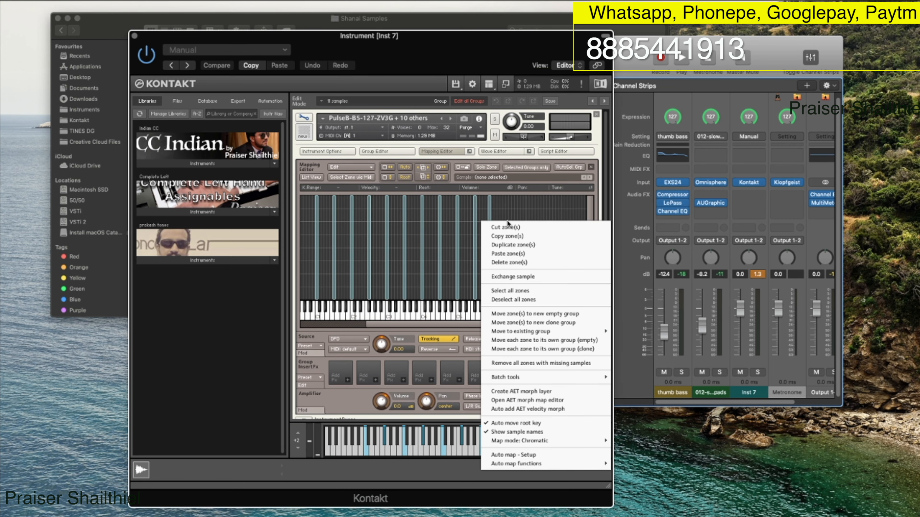
{"action": "left_click", "coordinate": [508, 291]}
{"action": "right_click", "coordinate": [435, 225]}
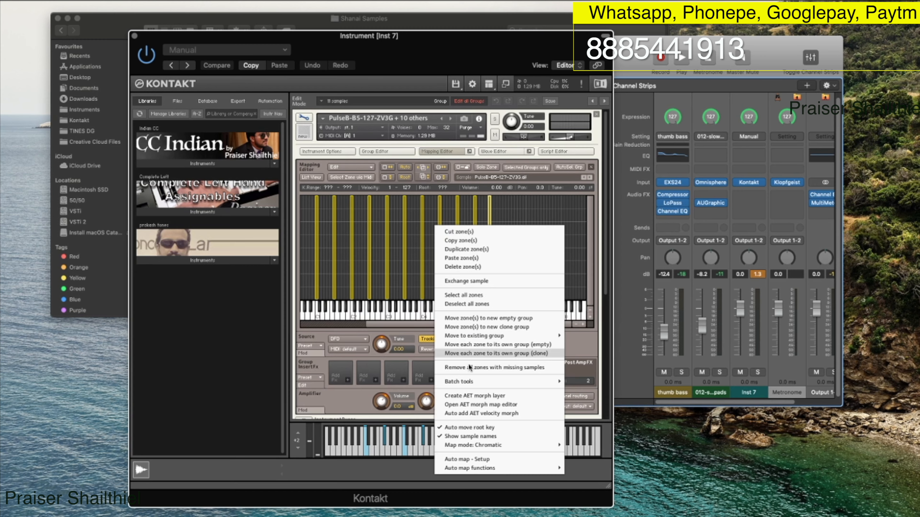
{"action": "mouse_move", "coordinate": [471, 382]}
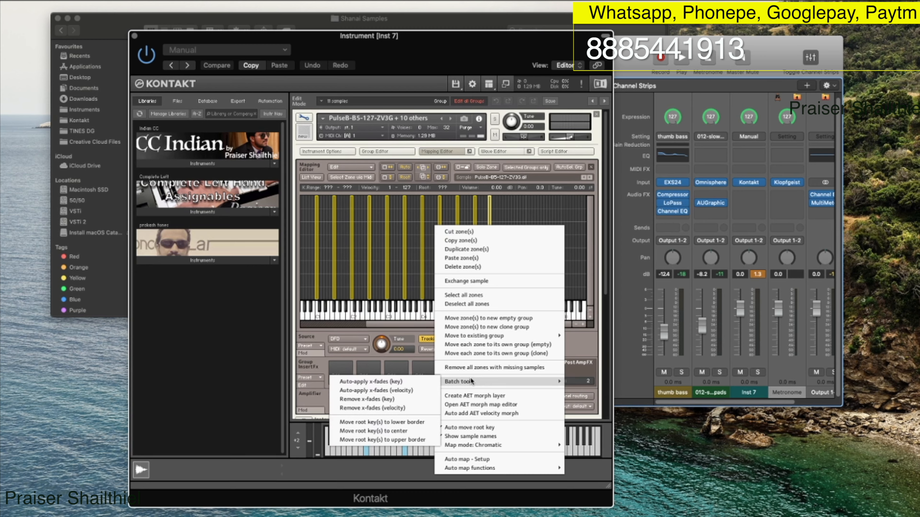
{"action": "left_click", "coordinate": [358, 431]}
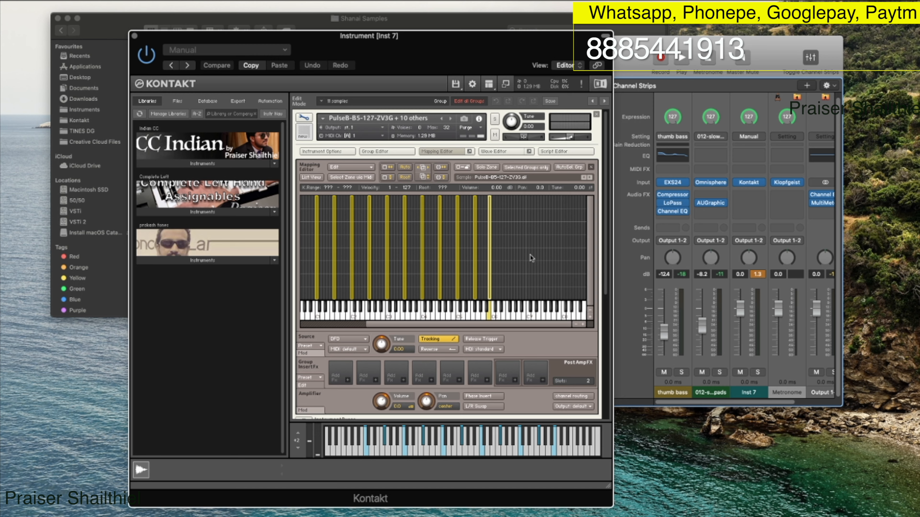
- Select every zone except the lowest one and auto-spread their zone key ranges
{"action": "left_click", "coordinate": [526, 236]}
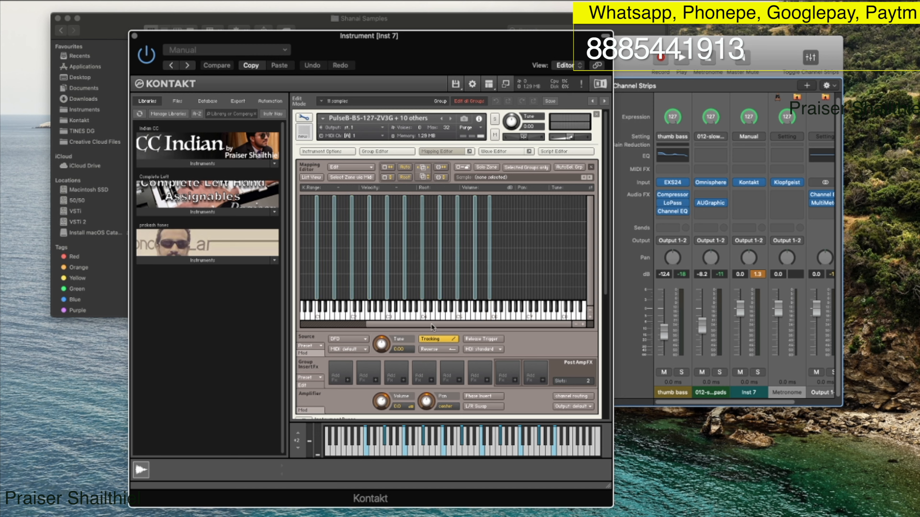
{"action": "left_click_drag", "start_coordinate": [432, 323], "coordinate": [380, 324]}
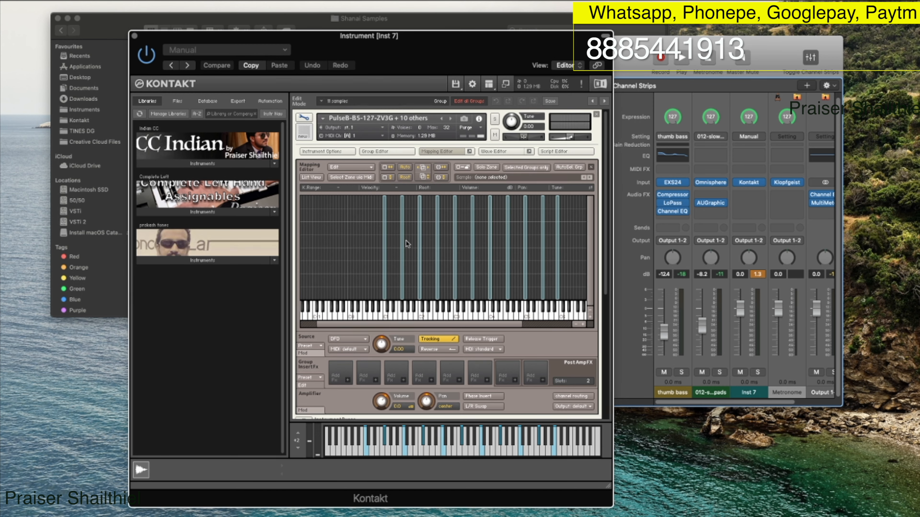
{"action": "left_click_drag", "start_coordinate": [393, 241], "coordinate": [575, 262]}
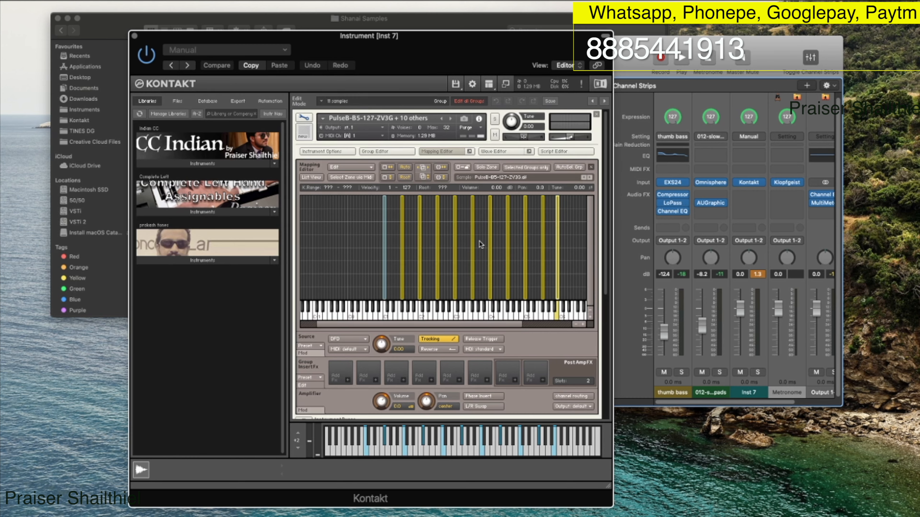
{"action": "right_click", "coordinate": [436, 228]}
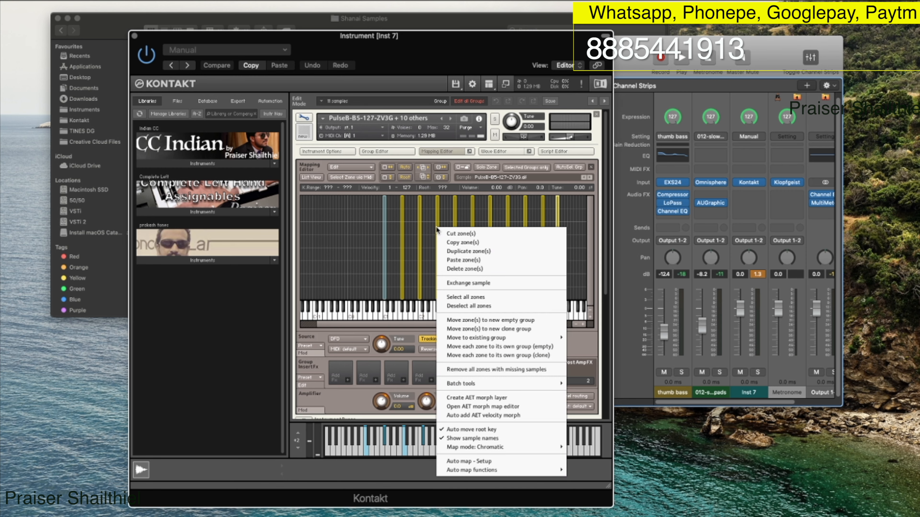
{"action": "mouse_move", "coordinate": [505, 475]}
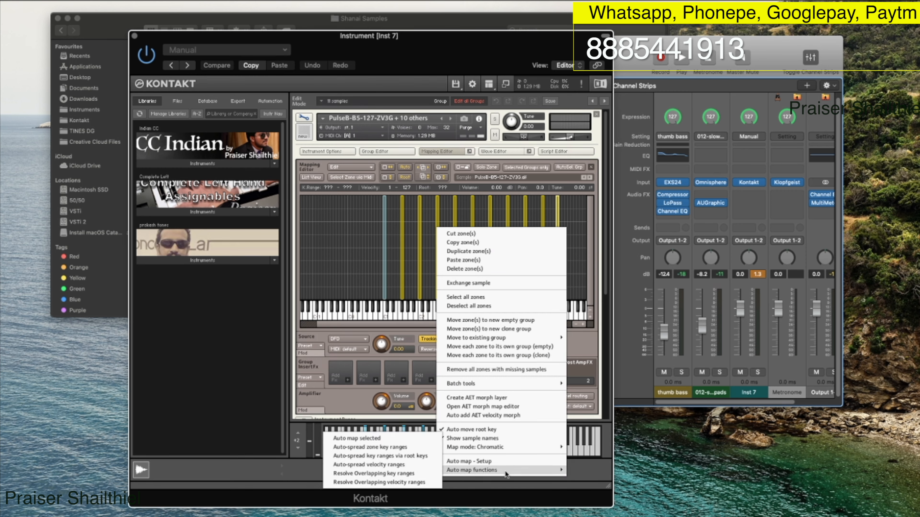
{"action": "left_click", "coordinate": [353, 446]}
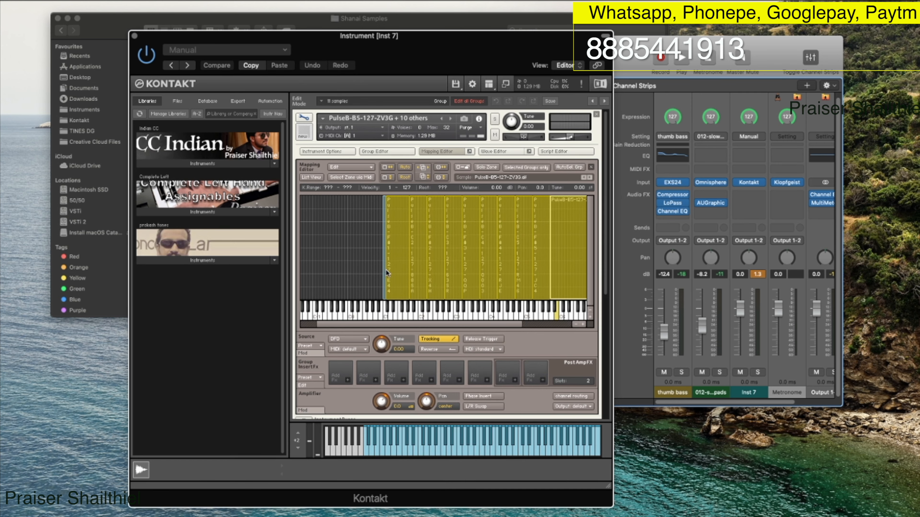
- Extend the lowest zone downward so its key range runs from A-1 to C1
{"action": "left_click", "coordinate": [366, 263]}
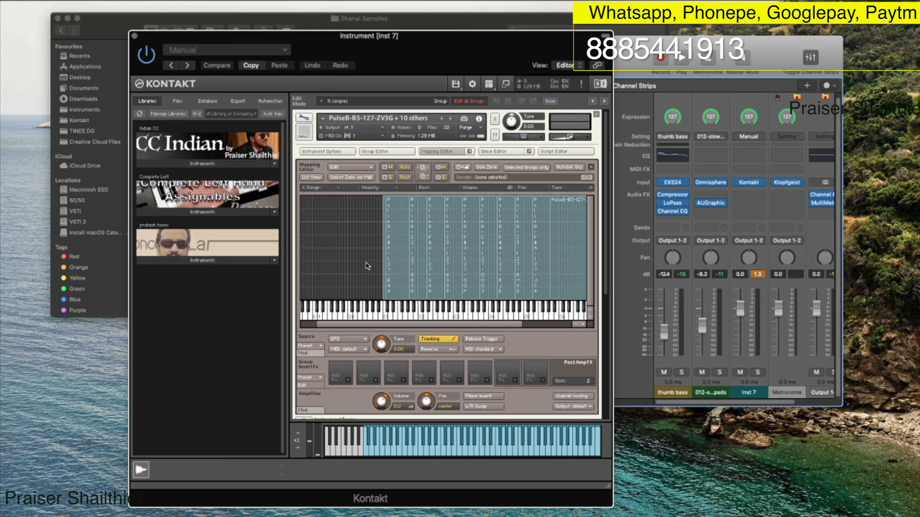
{"action": "left_click_drag", "start_coordinate": [383, 324], "coordinate": [319, 324]}
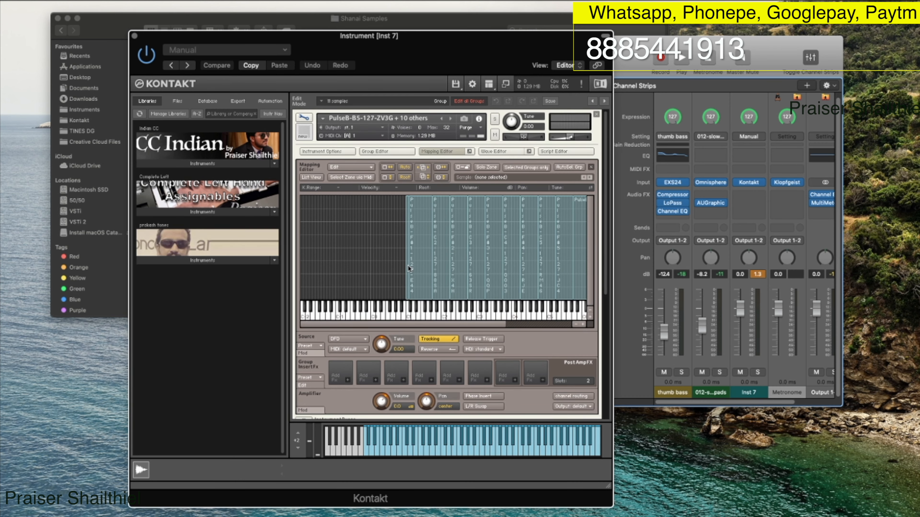
{"action": "left_click_drag", "start_coordinate": [409, 268], "coordinate": [359, 275]}
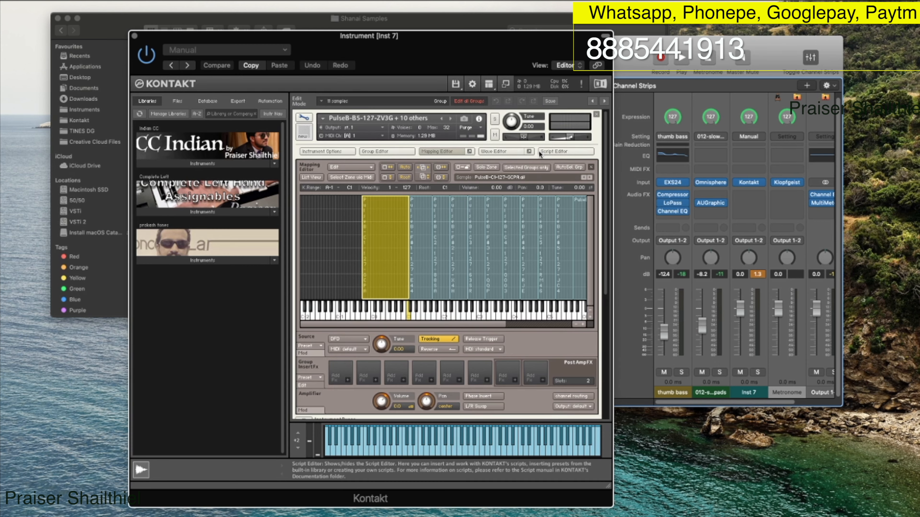
- Show the Script Editor's code area for the first slot and copy the full text of file 1 from the Script folder
{"action": "left_click", "coordinate": [444, 149]}
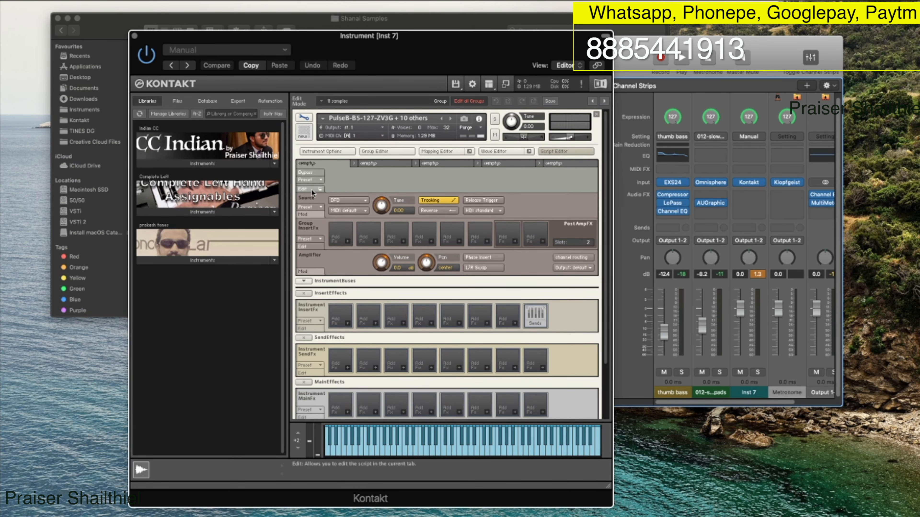
{"action": "left_click", "coordinate": [312, 189]}
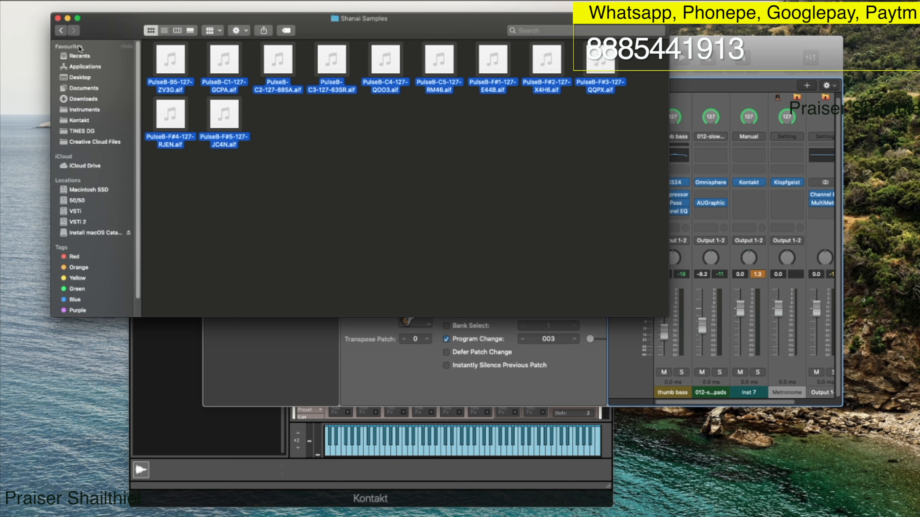
{"action": "left_click", "coordinate": [59, 30]}
{"action": "double_click", "coordinate": [170, 60]}
{"action": "double_click", "coordinate": [169, 61]}
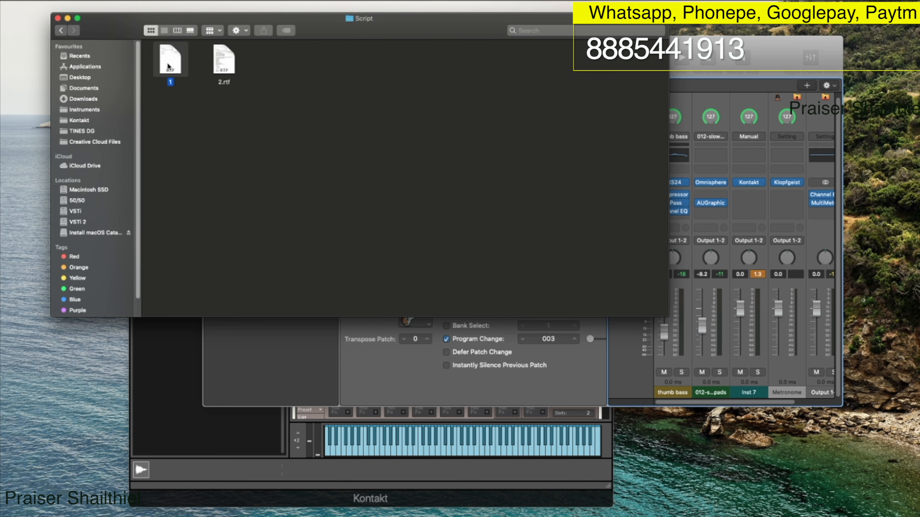
{"action": "left_click_drag", "start_coordinate": [210, 198], "coordinate": [81, 91]}
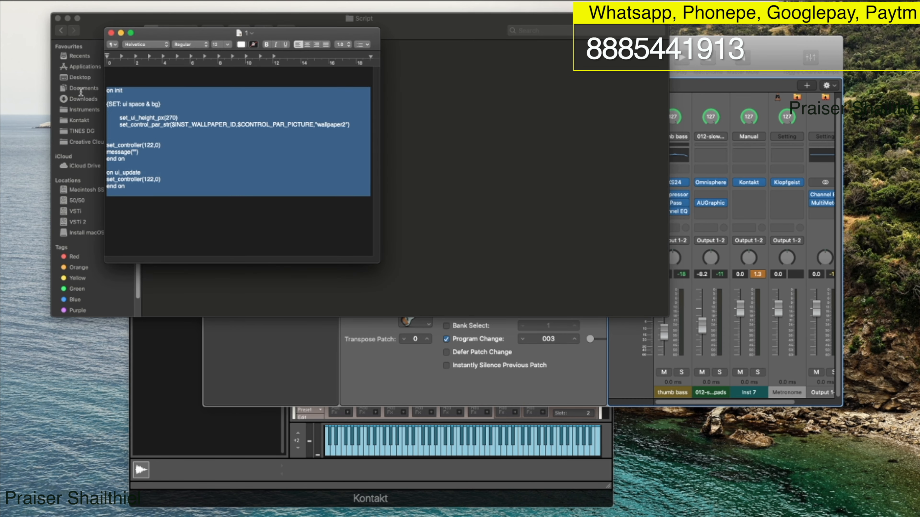
{"action": "right_click", "coordinate": [157, 122]}
{"action": "left_click", "coordinate": [201, 169]}
- Paste the copied code into the instrument's first script slot, apply it, and collapse the code area
{"action": "left_click", "coordinate": [339, 453]}
{"action": "right_click", "coordinate": [324, 220]}
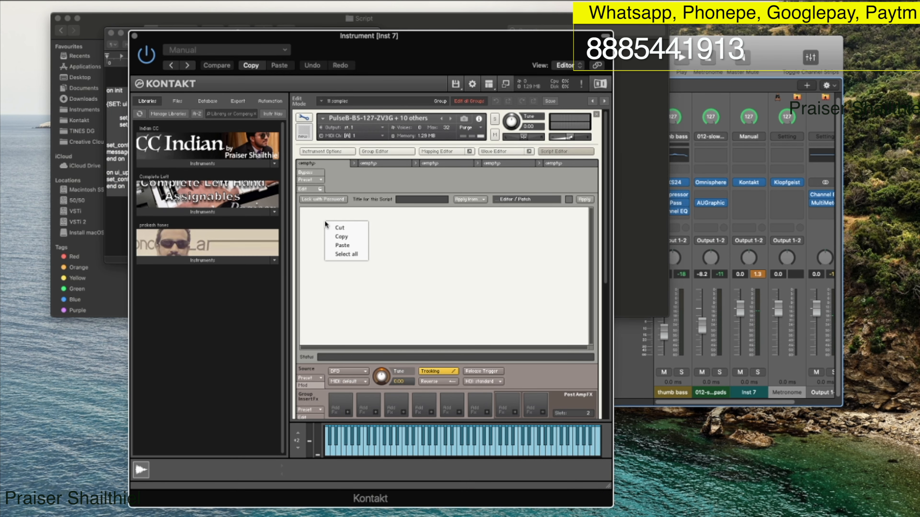
{"action": "left_click", "coordinate": [344, 243]}
{"action": "left_click", "coordinate": [584, 199]}
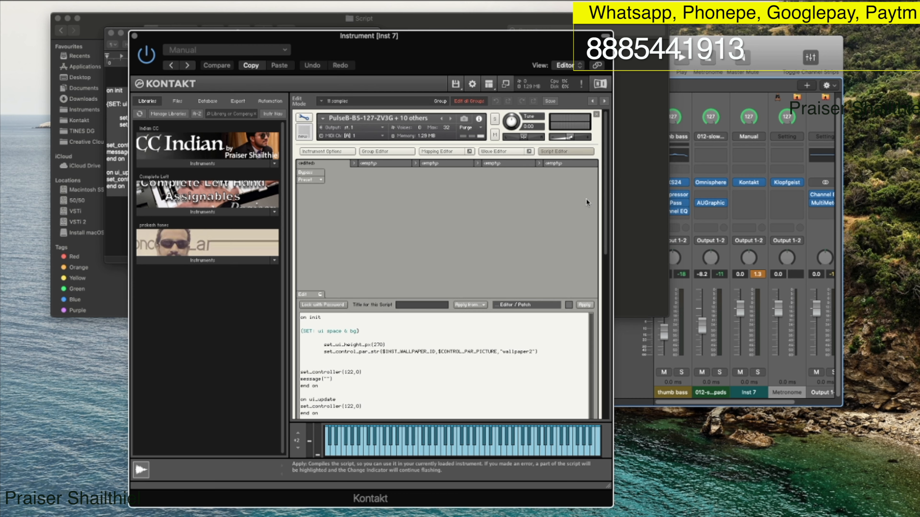
{"action": "left_click", "coordinate": [308, 294]}
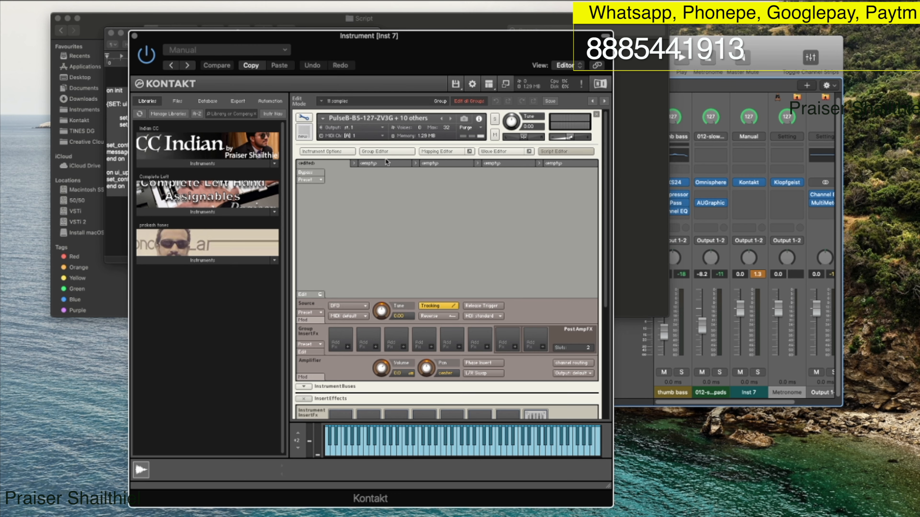
- Open 2.rtf from the Script folder and copy its entire contents
{"action": "left_click", "coordinate": [98, 18]}
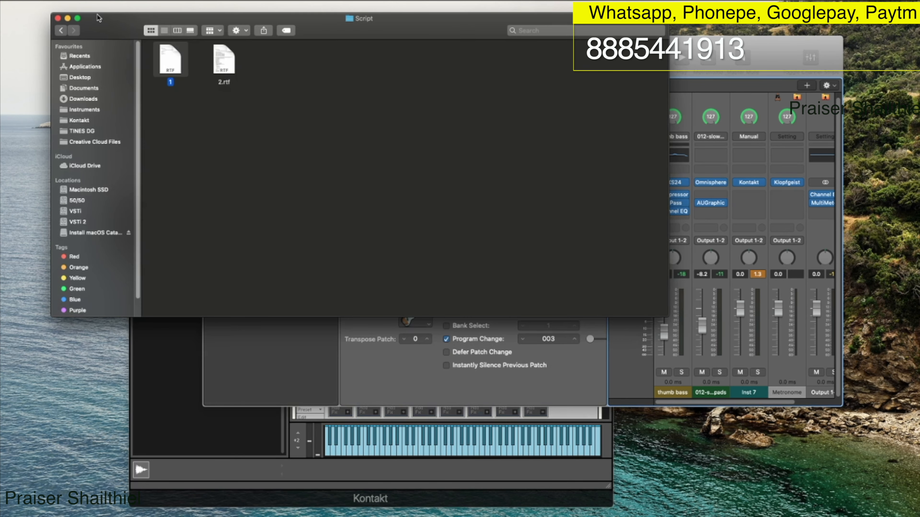
{"action": "double_click", "coordinate": [229, 51]}
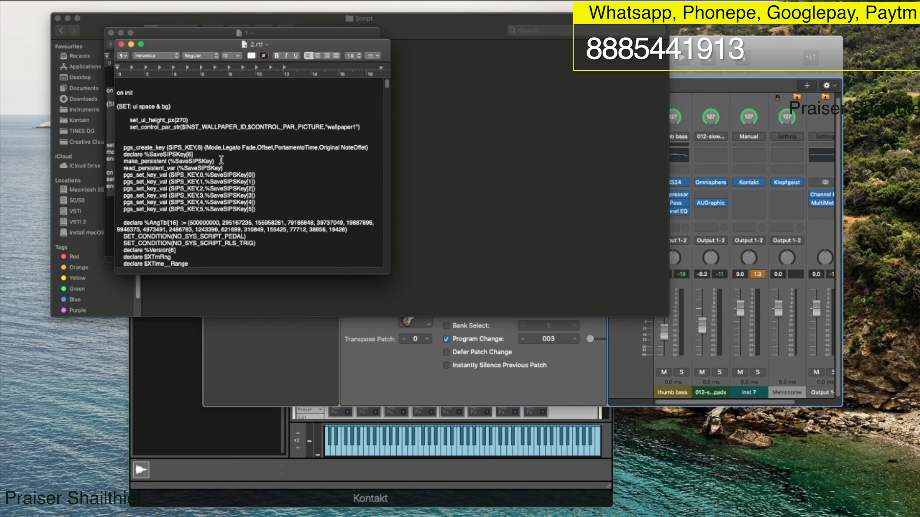
{"action": "left_click", "coordinate": [286, 185]}
{"action": "key", "text": "super+a"}
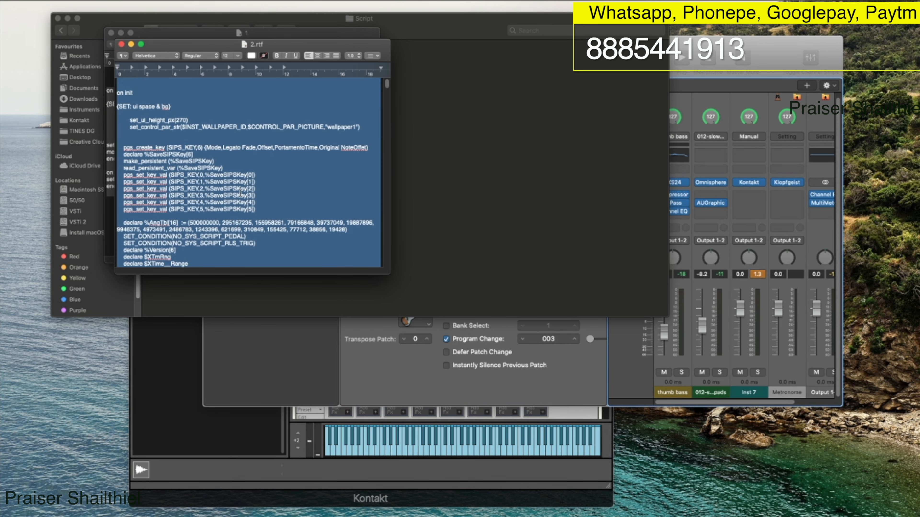
{"action": "right_click", "coordinate": [196, 157]}
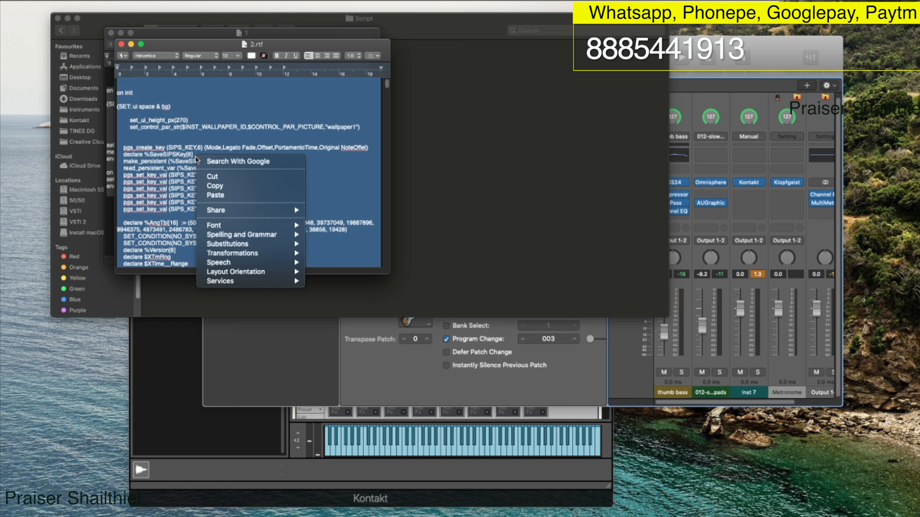
{"action": "left_click", "coordinate": [232, 186]}
- Paste the code from 2.rtf into the second script slot and apply it
{"action": "left_click", "coordinate": [331, 348]}
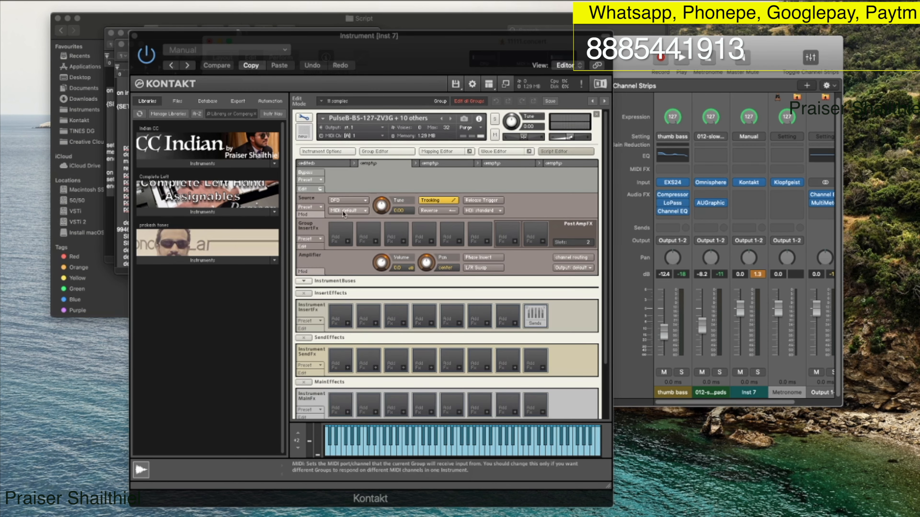
{"action": "left_click", "coordinate": [302, 189]}
{"action": "right_click", "coordinate": [336, 232]}
{"action": "left_click", "coordinate": [357, 256]}
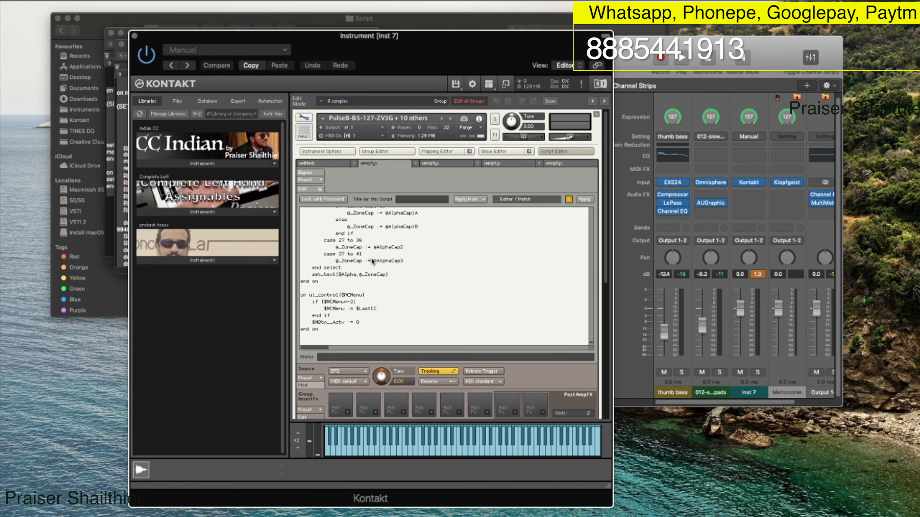
{"action": "left_click", "coordinate": [584, 199]}
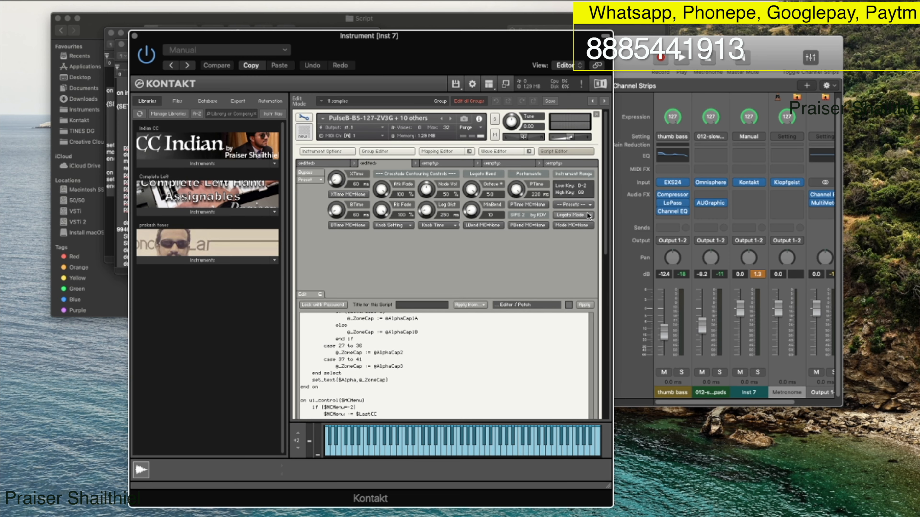
- Choose a play mode in the script's Legato Mode selector, lower the portamento time (PTime), and close the Script Editor
{"action": "left_click", "coordinate": [576, 215]}
{"action": "left_click", "coordinate": [583, 223]}
{"action": "left_click_drag", "start_coordinate": [518, 188], "coordinate": [536, 378]}
{"action": "left_click", "coordinate": [574, 151]}
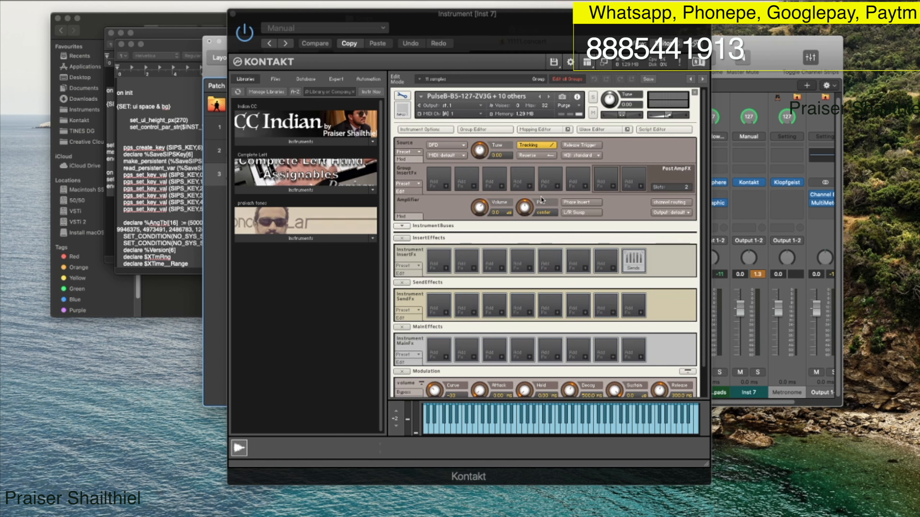
- Add an SV BP2 band-pass filter to the first Group Insert FX slot
{"action": "left_click", "coordinate": [450, 188]}
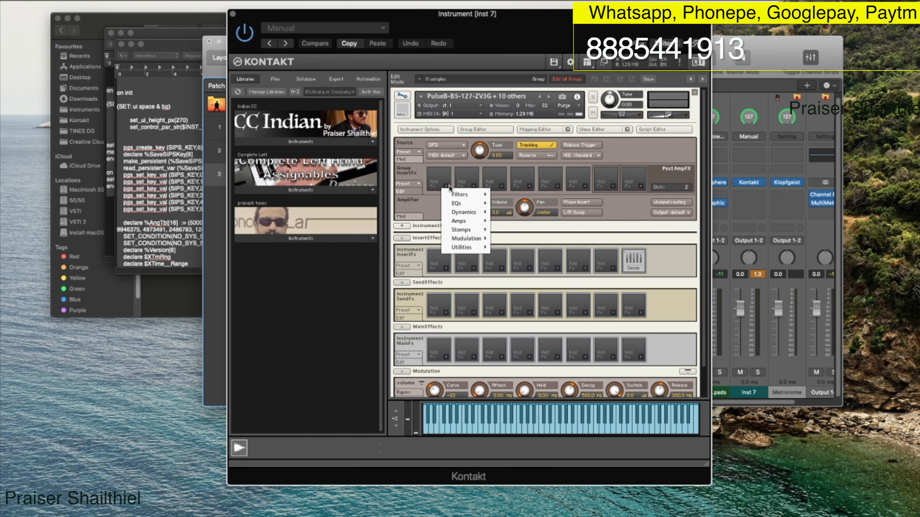
{"action": "mouse_move", "coordinate": [466, 205]}
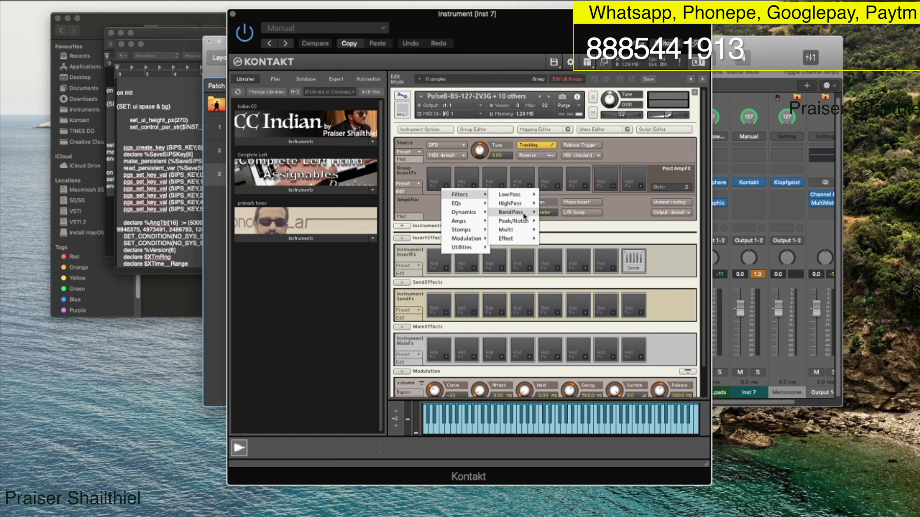
{"action": "mouse_move", "coordinate": [524, 213]}
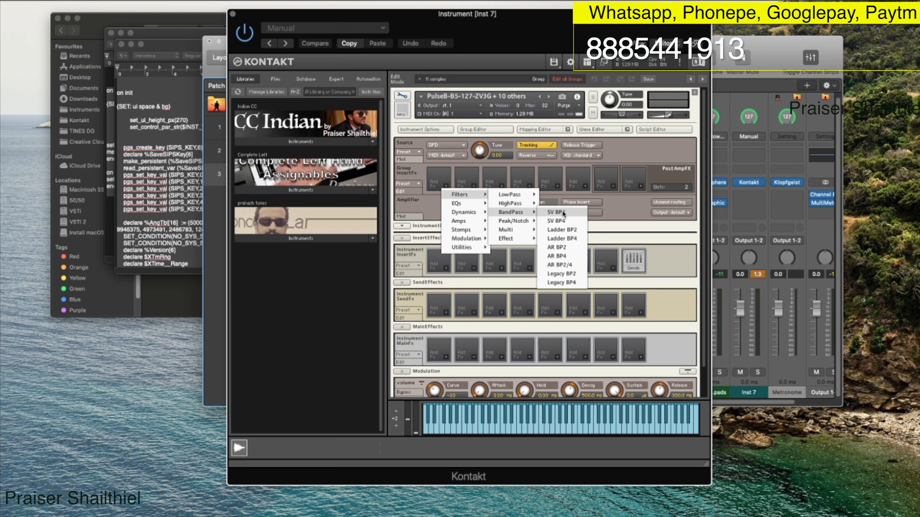
{"action": "left_click", "coordinate": [564, 213]}
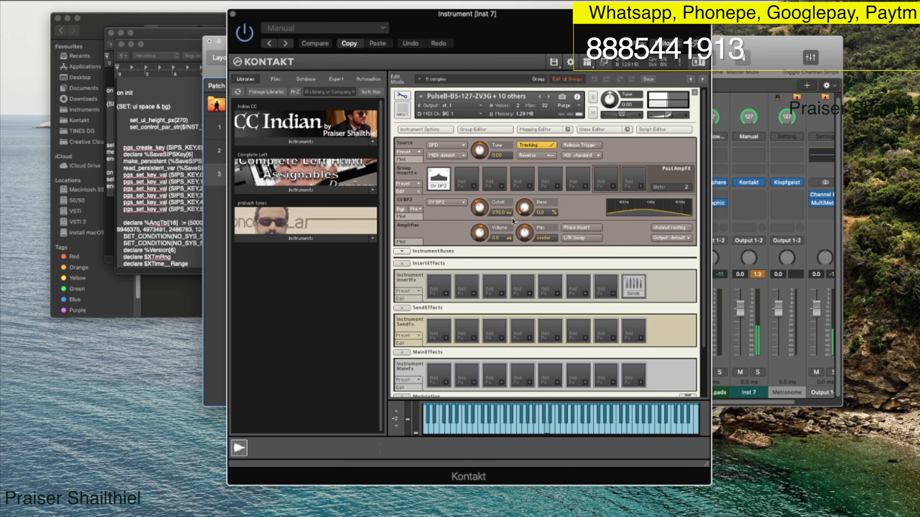
{"action": "scroll", "coordinate": [670, 237], "scroll_direction": "down", "scroll_amount": 3}
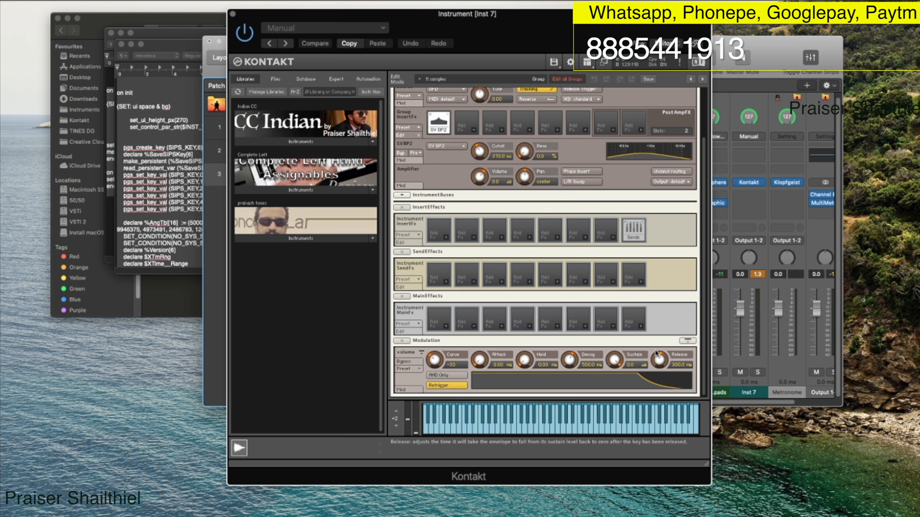
{"action": "right_click", "coordinate": [480, 178]}
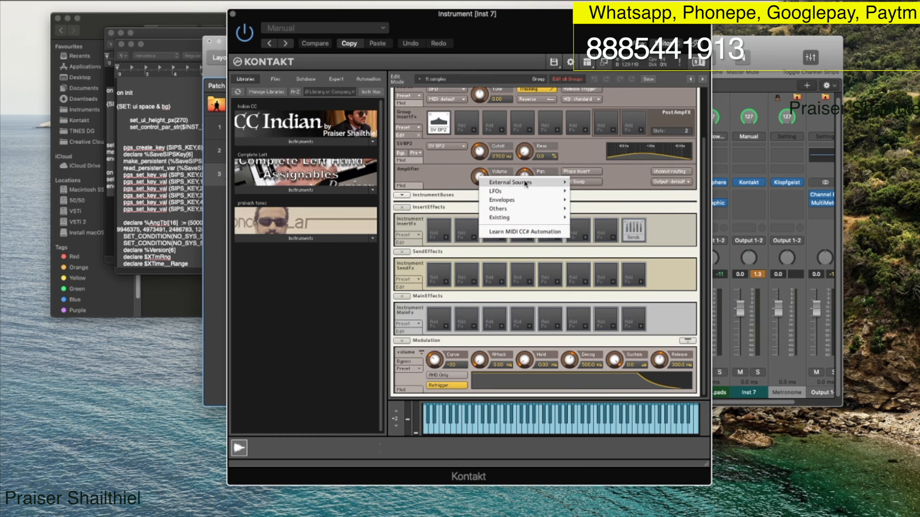
{"action": "mouse_move", "coordinate": [511, 200]}
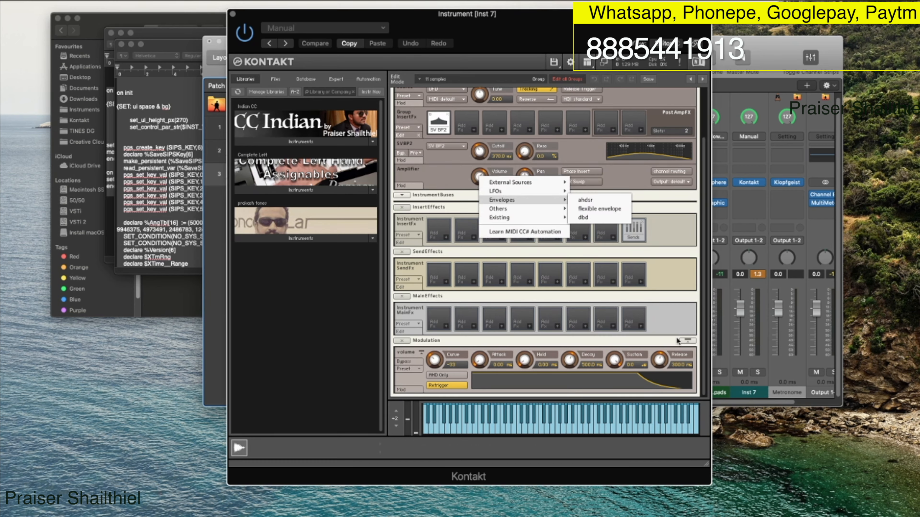
{"action": "left_click", "coordinate": [664, 379]}
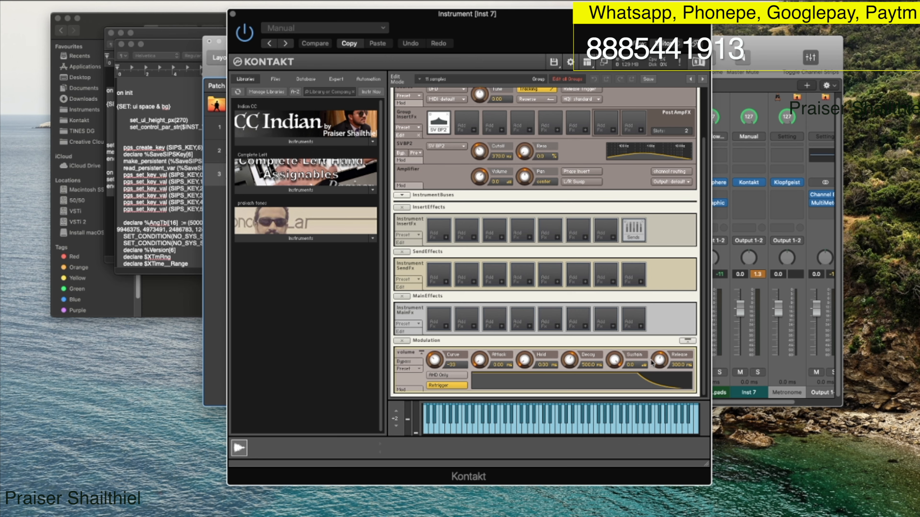
- Shape the volume envelope with a release of about 6.3 ms, a curve of 75 and an attack of about 3.4 ms
{"action": "left_click_drag", "start_coordinate": [661, 360], "coordinate": [662, 389]}
{"action": "left_click_drag", "start_coordinate": [447, 361], "coordinate": [435, 342]}
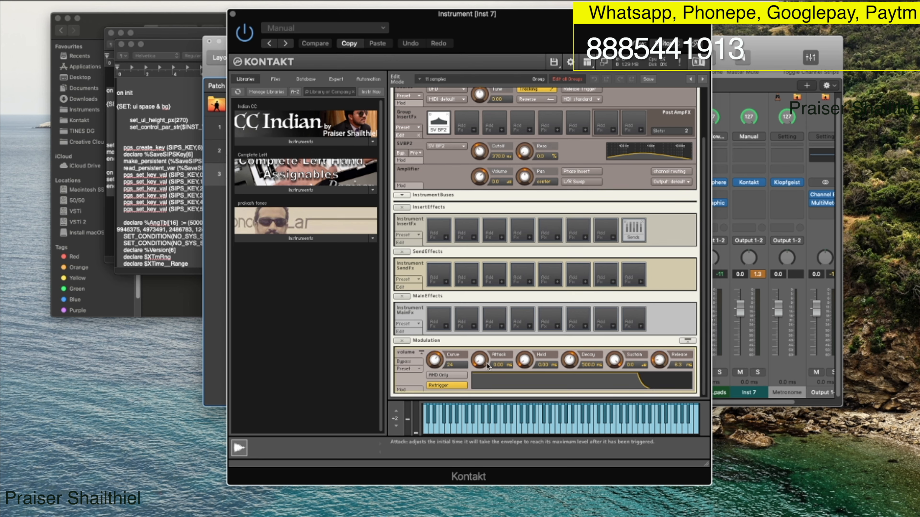
{"action": "left_click_drag", "start_coordinate": [480, 361], "coordinate": [435, 338]}
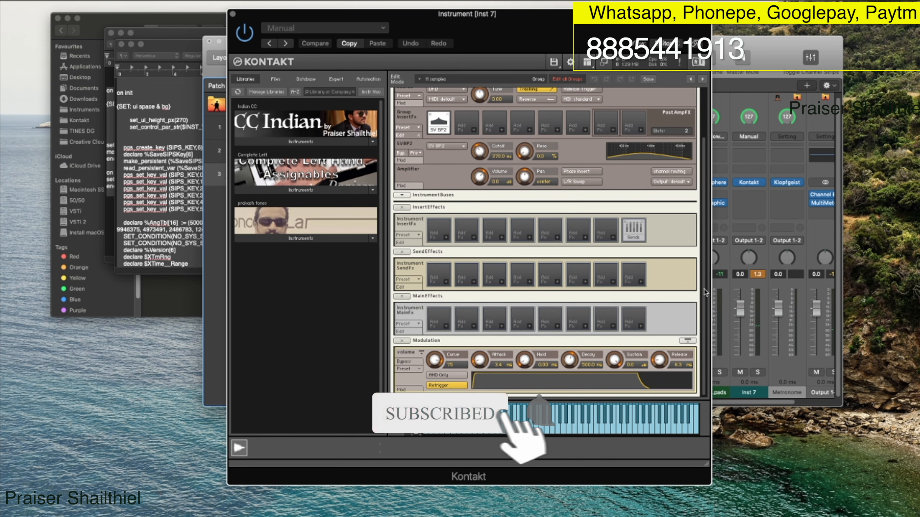
- Set the SV BP2 filter's cutoff to about 1.7 kHz and its resonance to about 20.9%
{"action": "scroll", "coordinate": [487, 212], "scroll_direction": "up", "scroll_amount": 3}
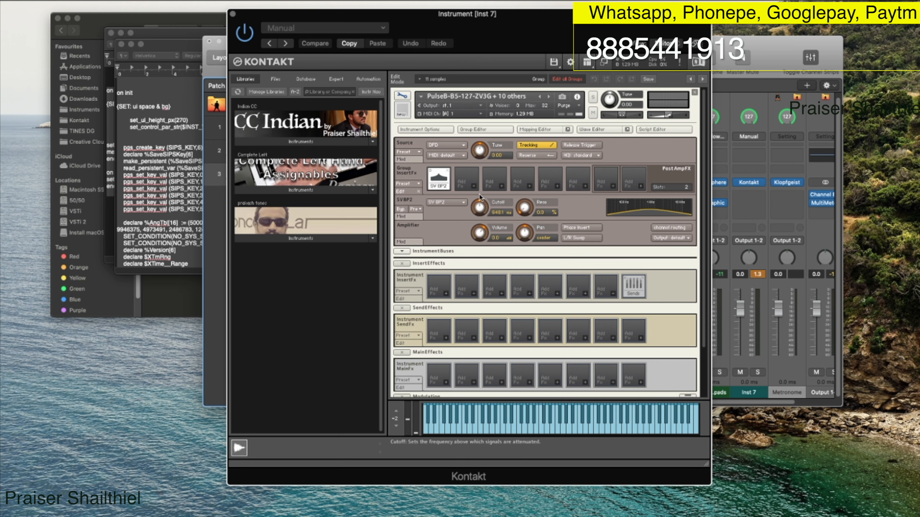
{"action": "left_click_drag", "start_coordinate": [487, 211], "coordinate": [482, 185]}
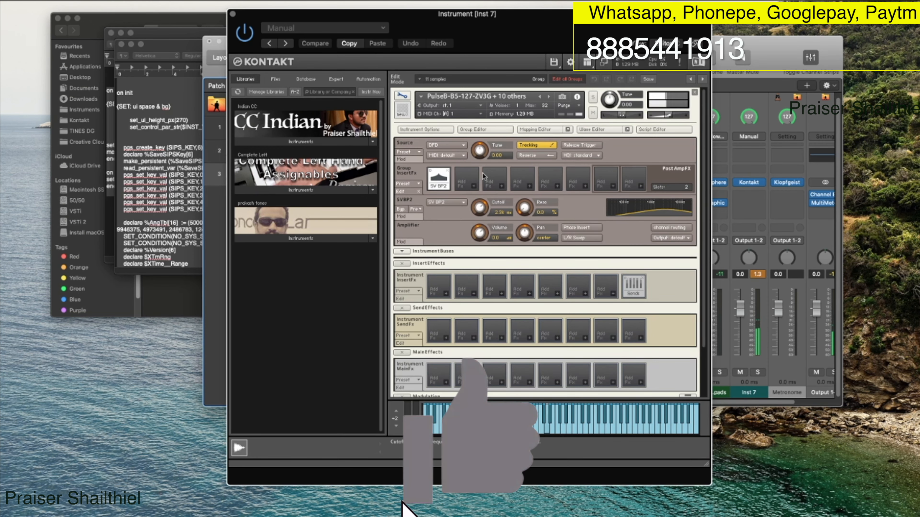
{"action": "left_click_drag", "start_coordinate": [484, 183], "coordinate": [484, 179]}
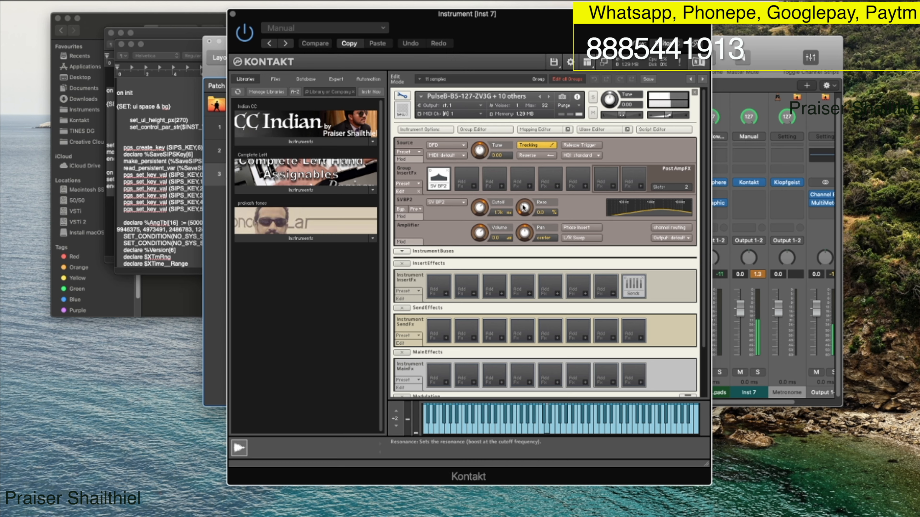
{"action": "left_click_drag", "start_coordinate": [524, 207], "coordinate": [518, 186]}
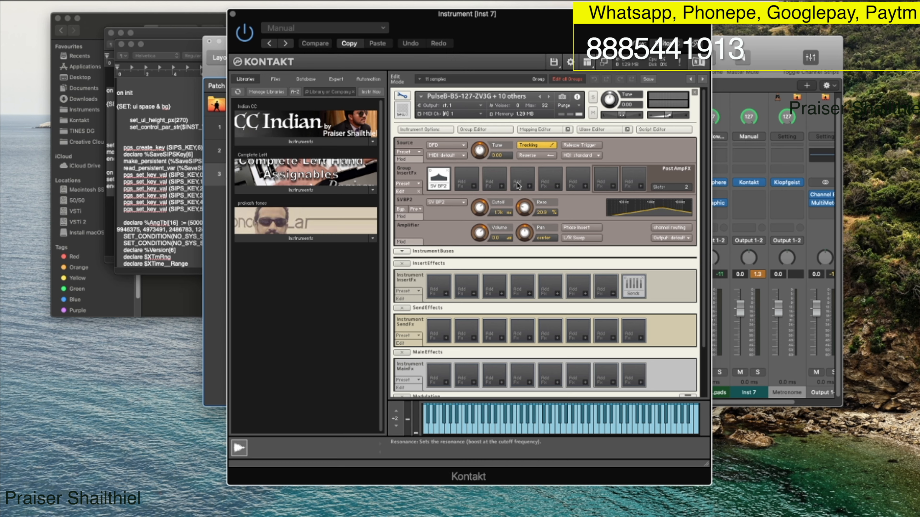
- Add a Formant II effect filter to the second Group Insert FX slot and set its Talk amount to about 40.2%
{"action": "left_click", "coordinate": [474, 187]}
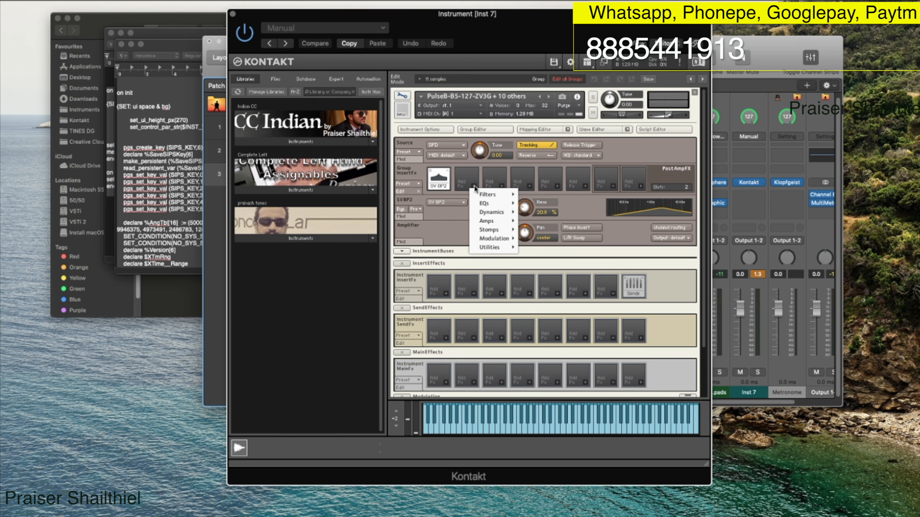
{"action": "mouse_move", "coordinate": [483, 195]}
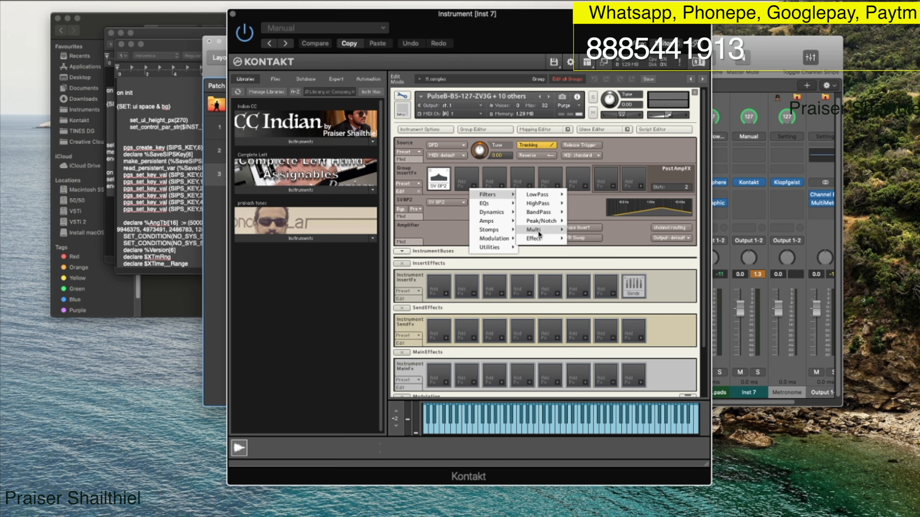
{"action": "mouse_move", "coordinate": [525, 232]}
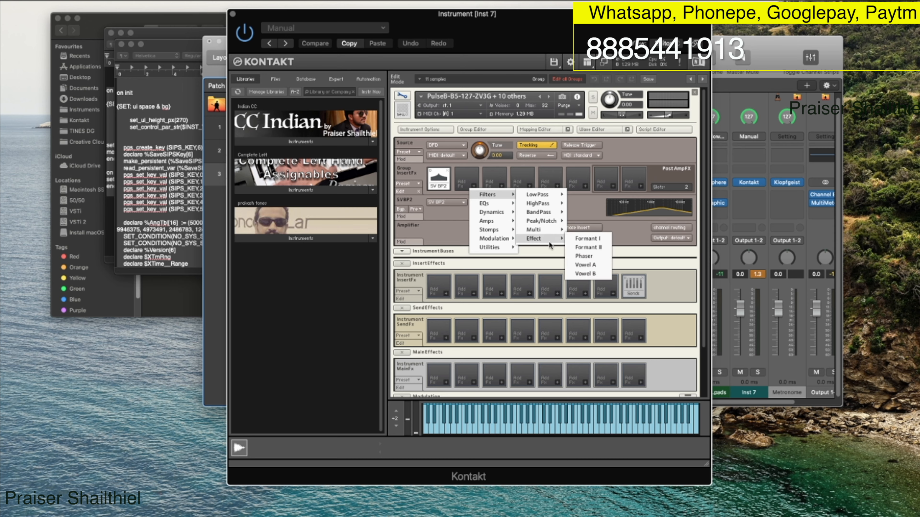
{"action": "left_click", "coordinate": [584, 247]}
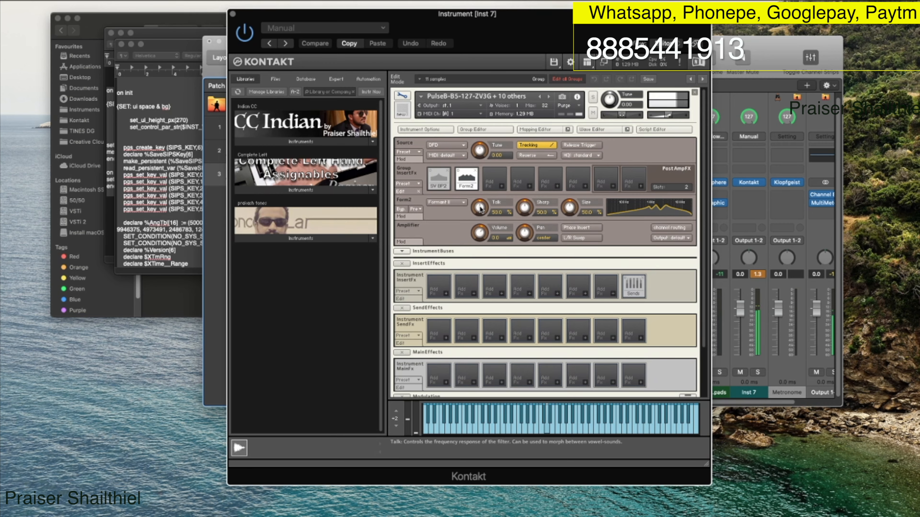
{"action": "mouse_move", "coordinate": [481, 208]}
{"action": "left_mouse_down"}
{"action": "mouse_move", "coordinate": [477, 183]}
{"action": "mouse_move", "coordinate": [478, 221]}
{"action": "mouse_move", "coordinate": [488, 214]}
{"action": "left_mouse_up"}
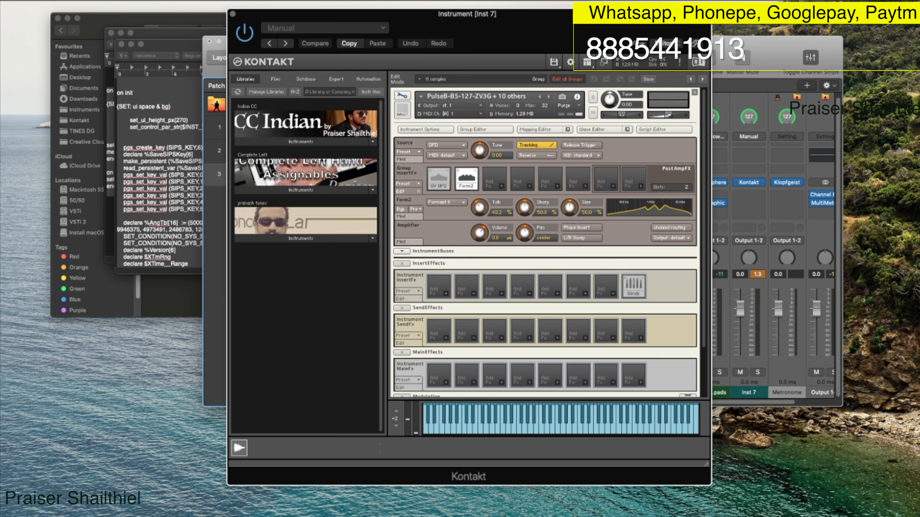
{"action": "key", "text": "super+Tab"}
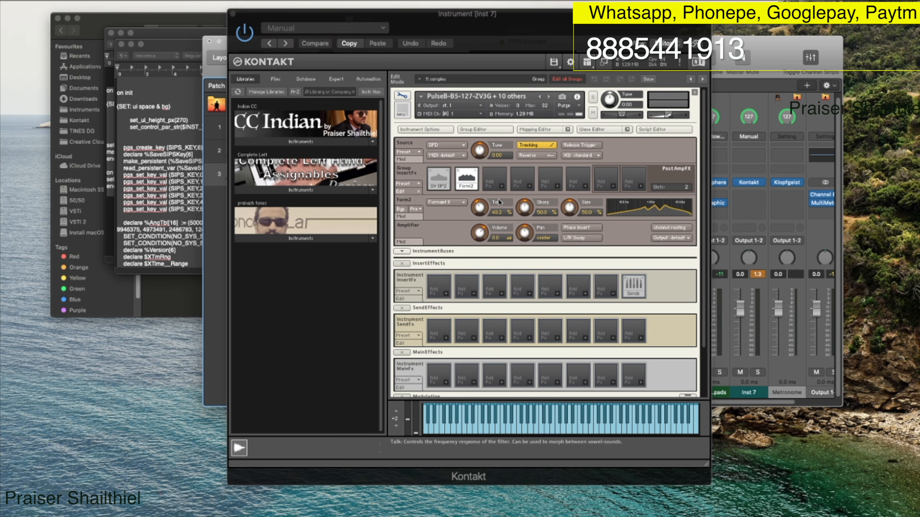
- Set the Formant II filter's Talk to about 57.1%, Sharp to about 27.0% and Size to about 56.6%
{"action": "left_click_drag", "start_coordinate": [478, 209], "coordinate": [479, 190]}
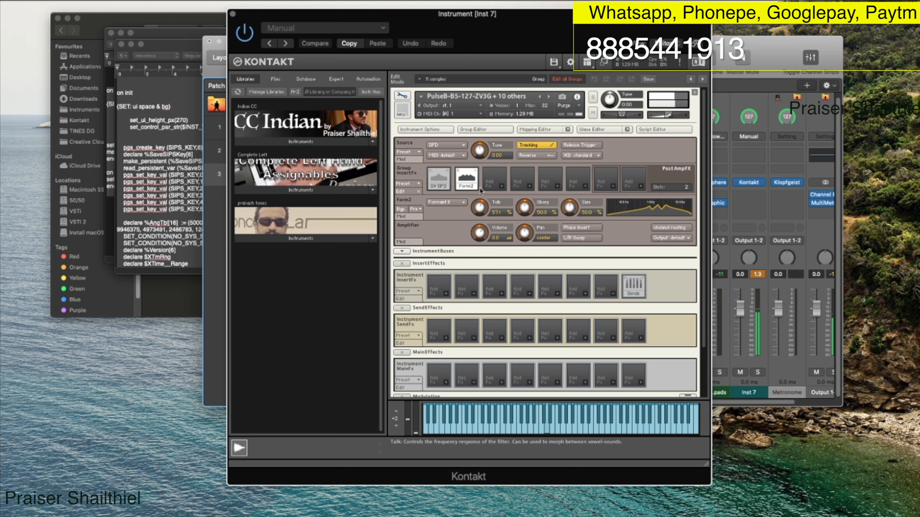
{"action": "left_click_drag", "start_coordinate": [550, 215], "coordinate": [526, 239]}
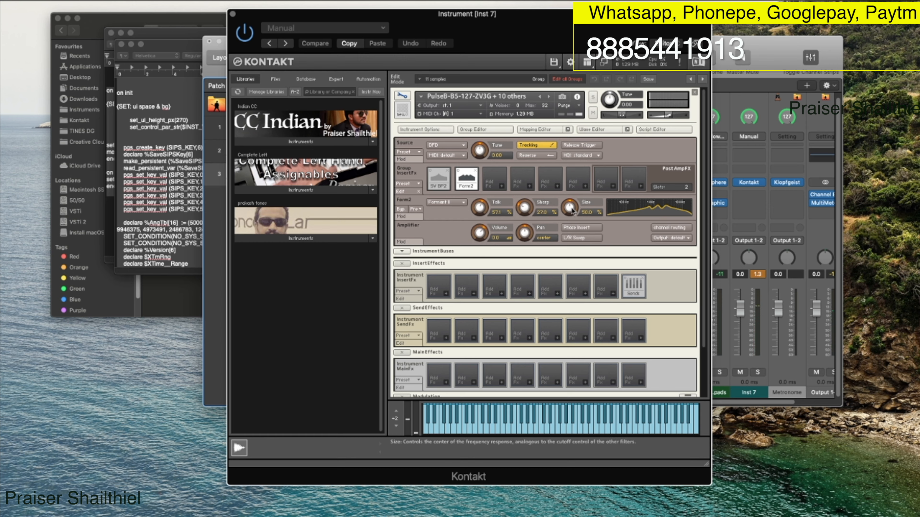
{"action": "left_click_drag", "start_coordinate": [572, 212], "coordinate": [571, 205]}
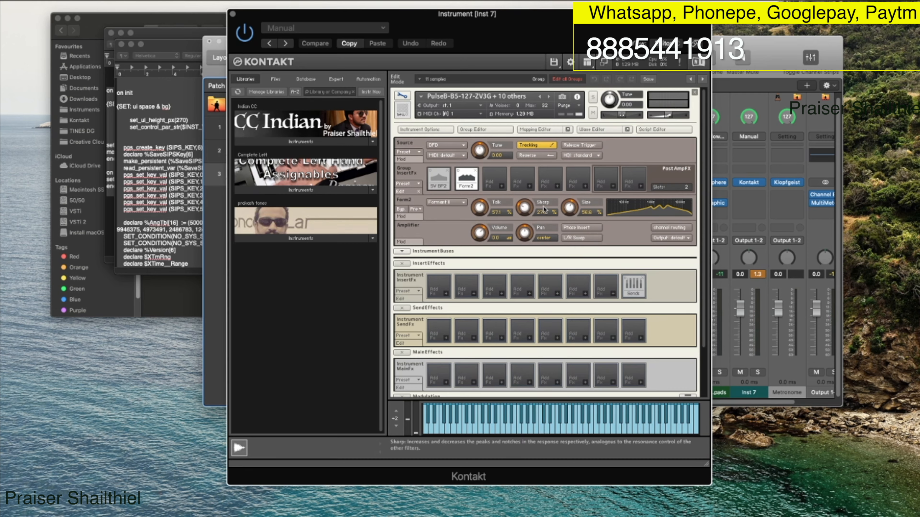
- Add a 3-band EQ to the third Group Insert FX slot, raising the second band's frequency and setting its gain to about 2.8 dB
{"action": "left_click", "coordinate": [502, 186]}
{"action": "mouse_move", "coordinate": [529, 203]}
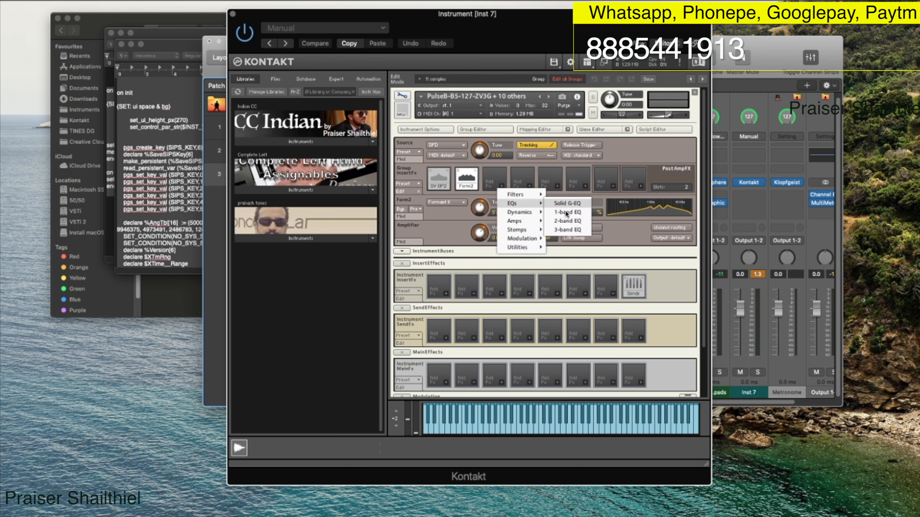
{"action": "left_click", "coordinate": [567, 229]}
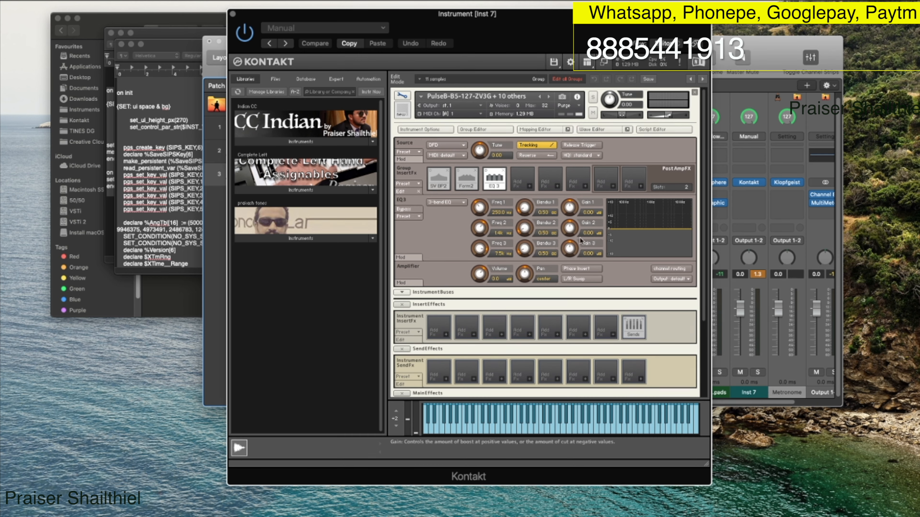
{"action": "left_click_drag", "start_coordinate": [576, 232], "coordinate": [484, 220]}
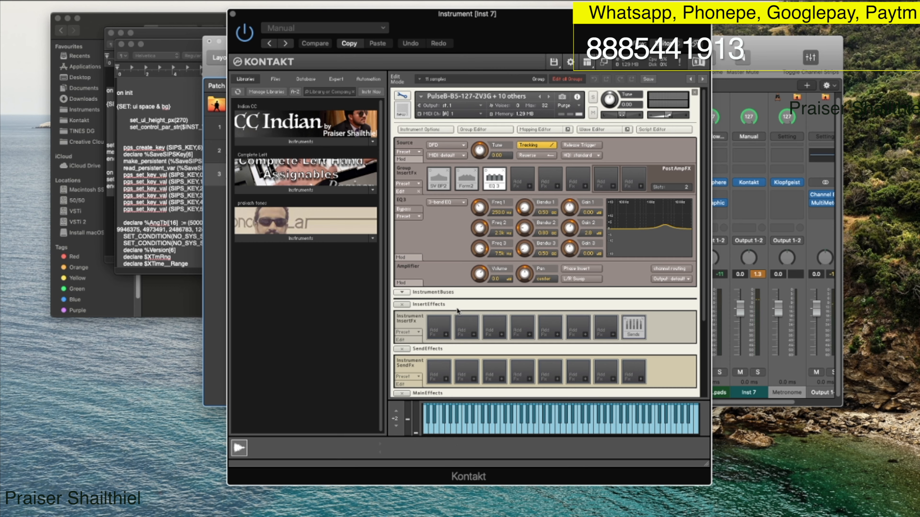
- Add a Distortion effect to the first Instrument Insert FX slot
{"action": "left_click", "coordinate": [446, 335]}
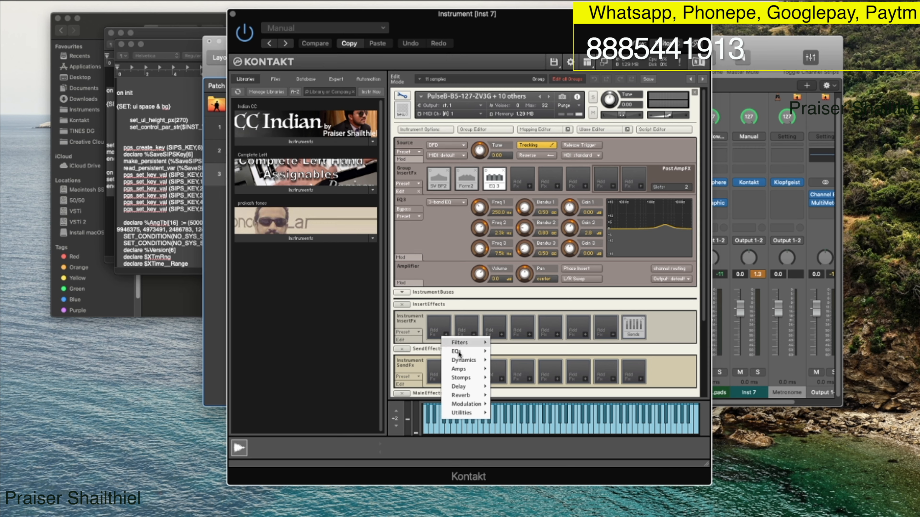
{"action": "mouse_move", "coordinate": [463, 359]}
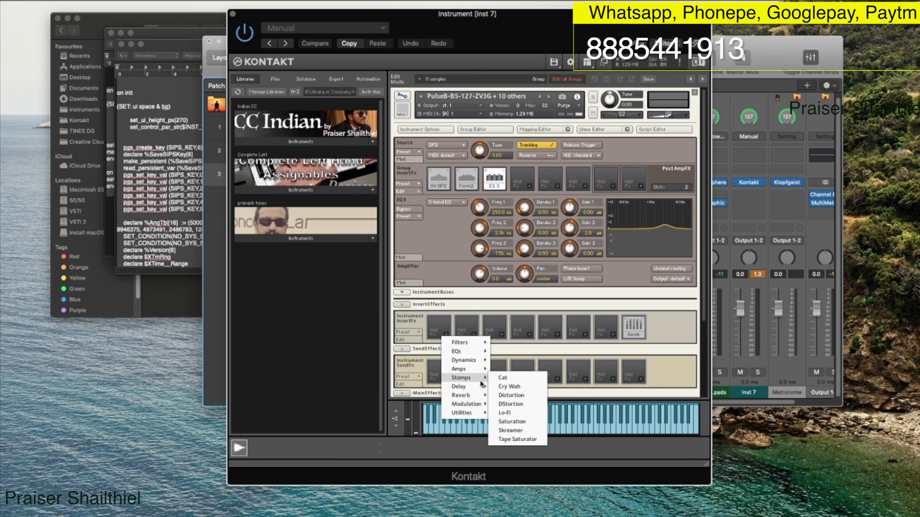
{"action": "left_click", "coordinate": [510, 395]}
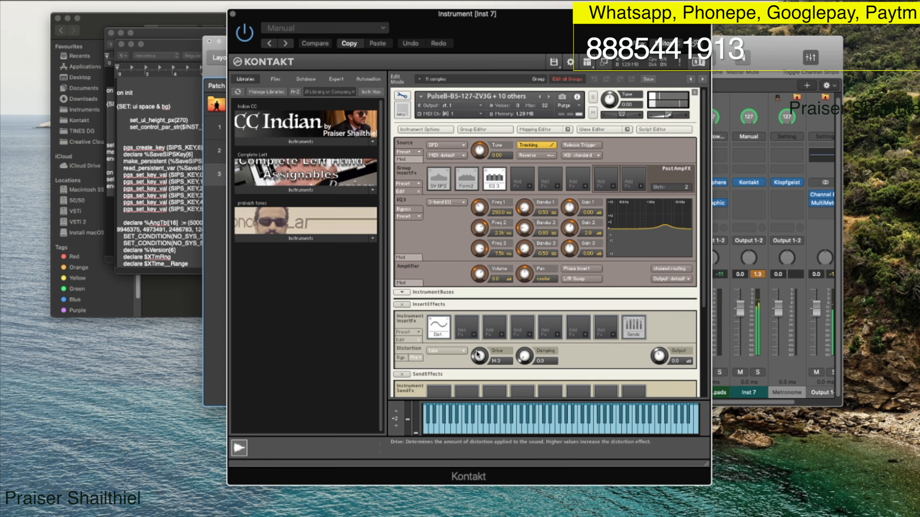
- Add a Legacy Reverb to the second Instrument Insert FX slot and set its Stereo amount to 100
{"action": "left_click", "coordinate": [475, 335]}
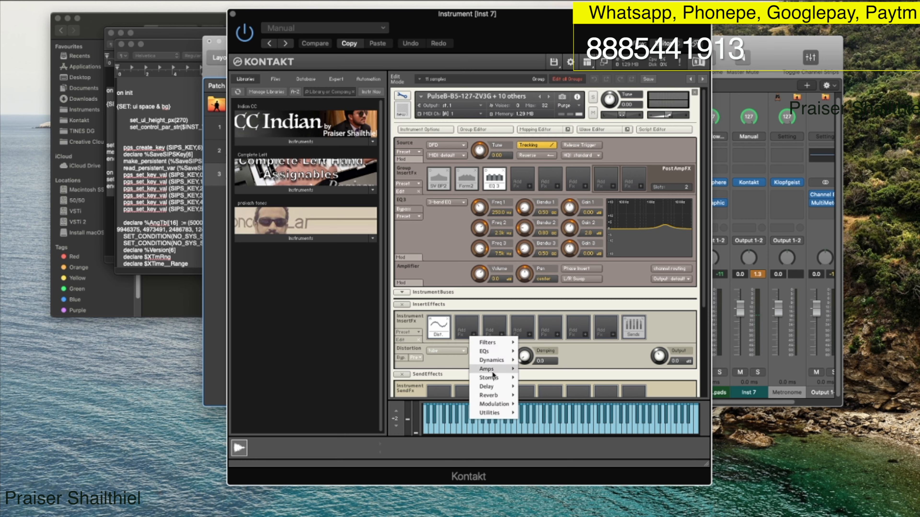
{"action": "mouse_move", "coordinate": [492, 395]}
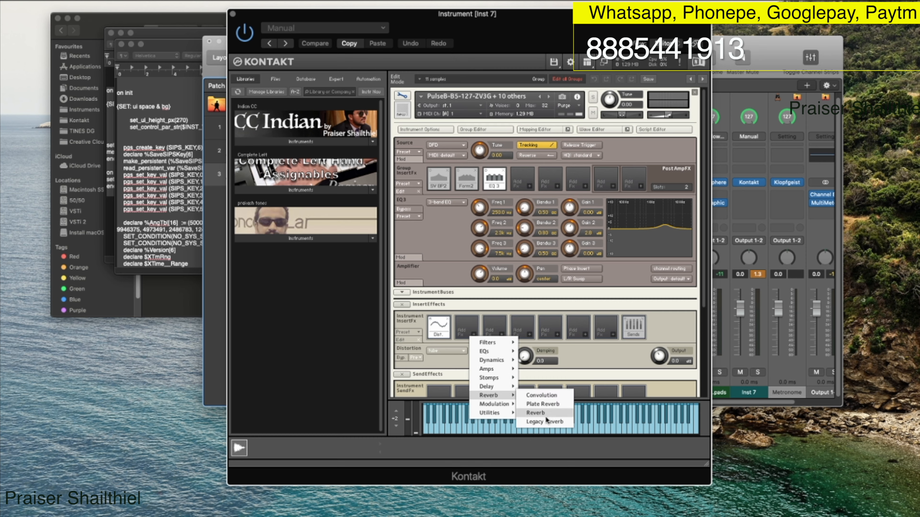
{"action": "left_click", "coordinate": [540, 419]}
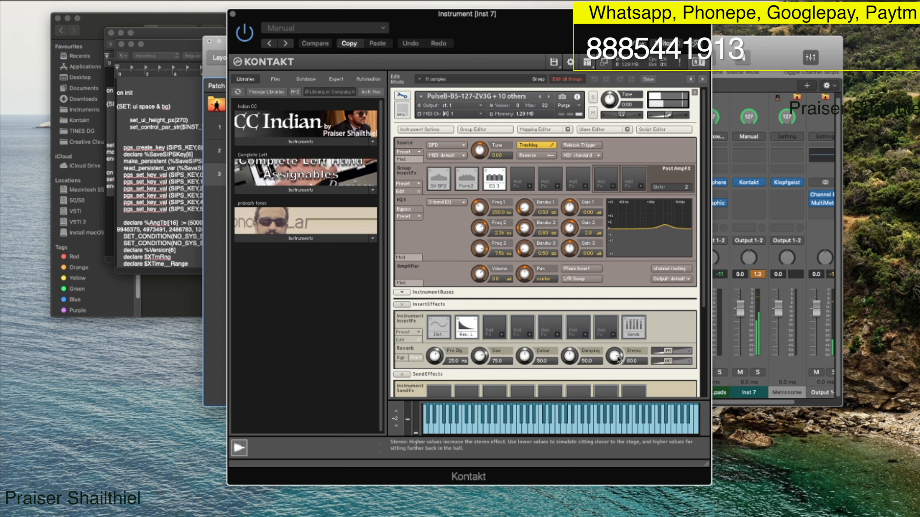
{"action": "left_click_drag", "start_coordinate": [618, 359], "coordinate": [618, 350]}
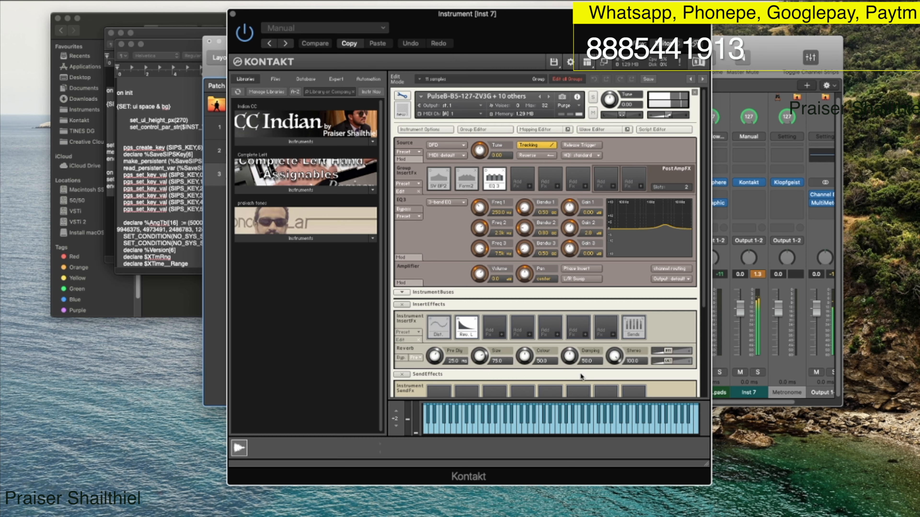
- Add a Limiter to the third Instrument Insert FX slot and set its input gain to about 4.3 dB
{"action": "left_click", "coordinate": [503, 335]}
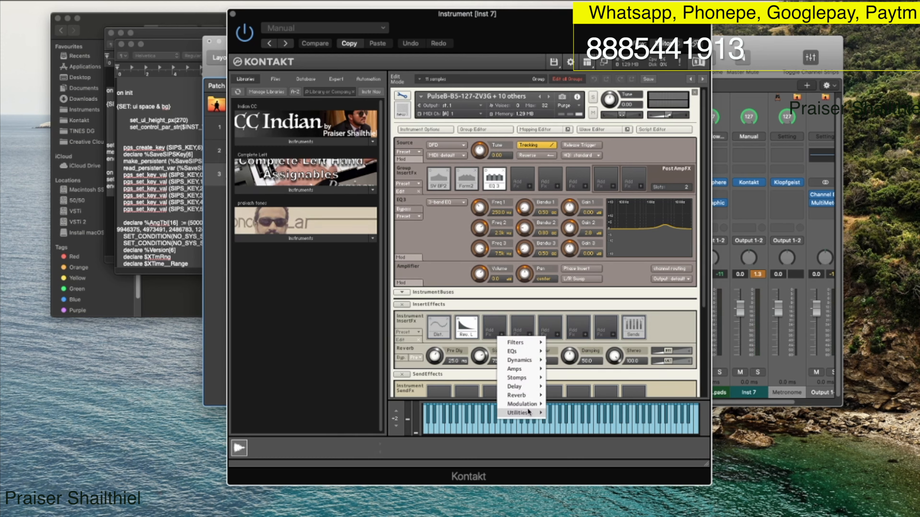
{"action": "mouse_move", "coordinate": [530, 360]}
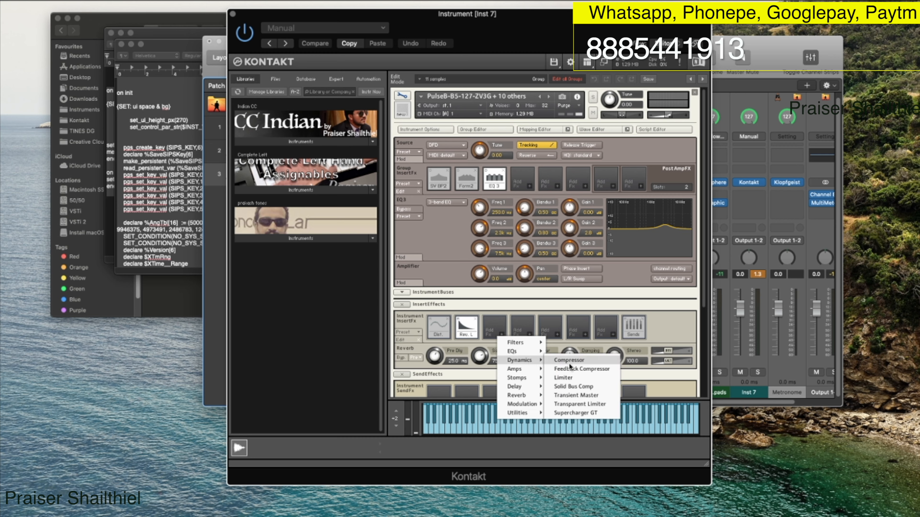
{"action": "left_click", "coordinate": [567, 376]}
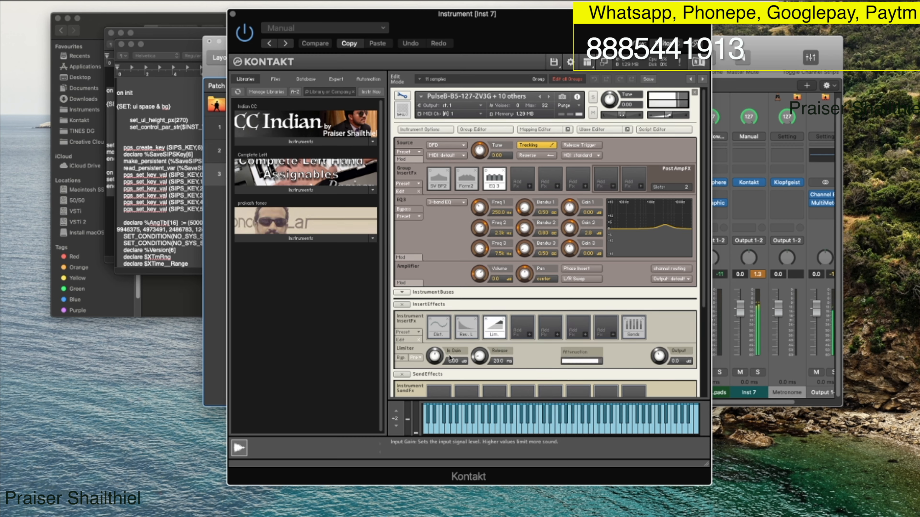
{"action": "left_click_drag", "start_coordinate": [436, 356], "coordinate": [436, 354]}
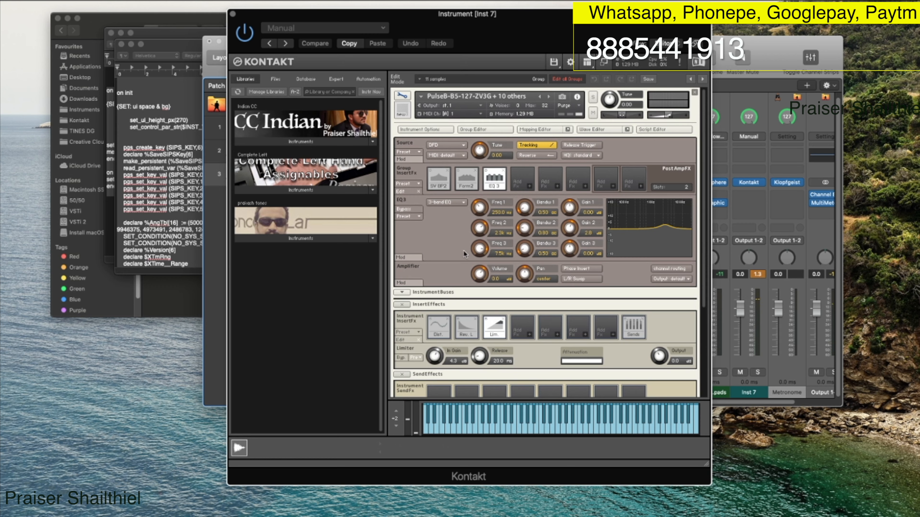
- Assign a sine LFO to the Source module's Tune control and adjust the LFO's pitch modulation intensity
{"action": "right_click", "coordinate": [480, 151]}
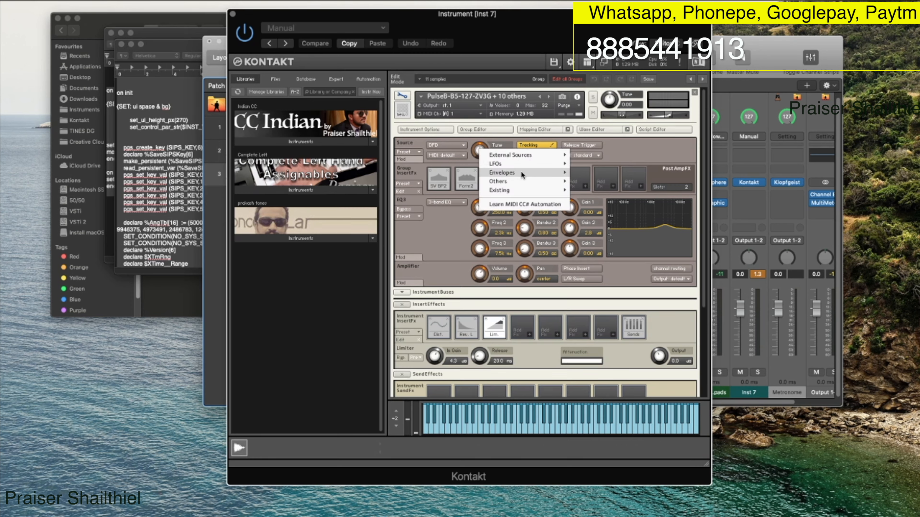
{"action": "mouse_move", "coordinate": [528, 157]}
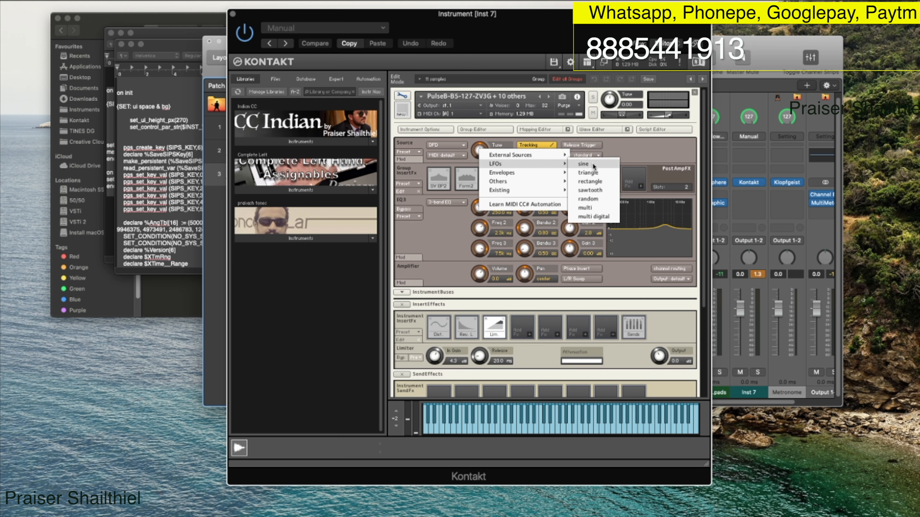
{"action": "left_click", "coordinate": [593, 164]}
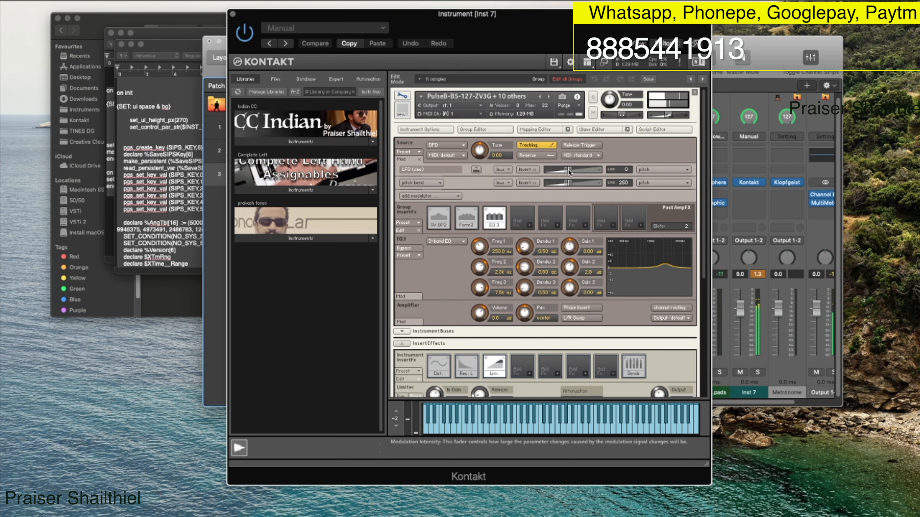
{"action": "left_click_drag", "start_coordinate": [569, 171], "coordinate": [553, 173]}
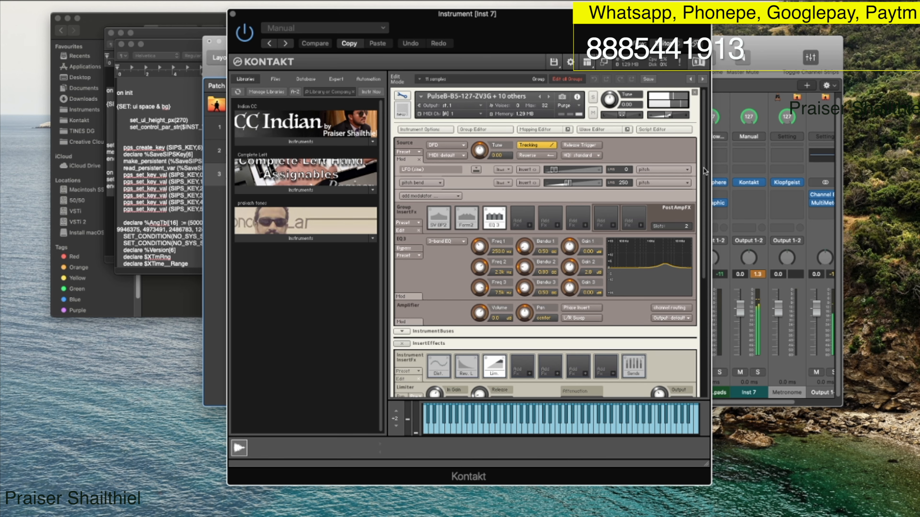
- Set the pitch LFO's frequency to about 6.6 Hz and its phase to 40
{"action": "left_click", "coordinate": [477, 170]}
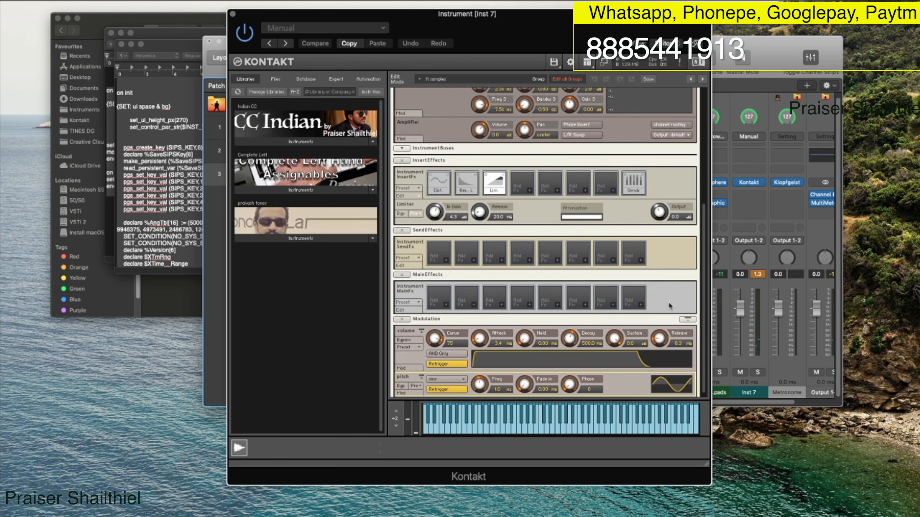
{"action": "left_click_drag", "start_coordinate": [703, 328], "coordinate": [703, 207]}
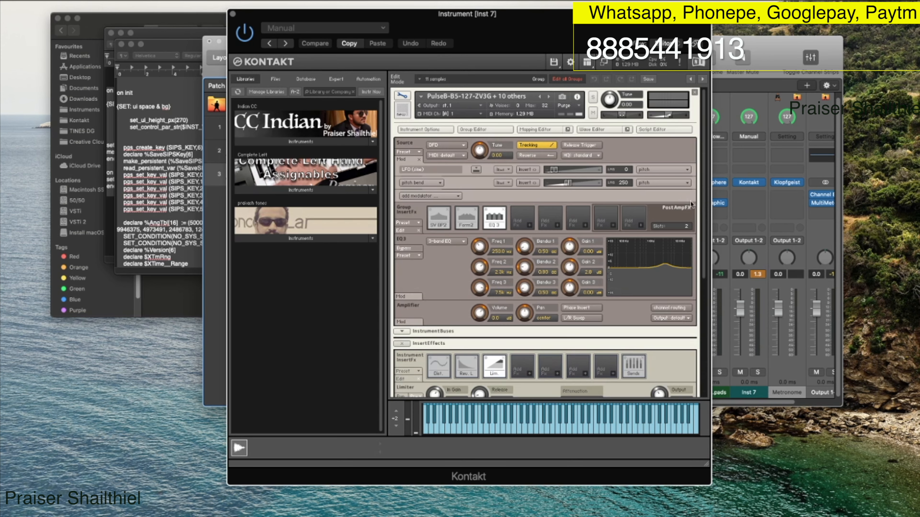
{"action": "left_click", "coordinate": [470, 170]}
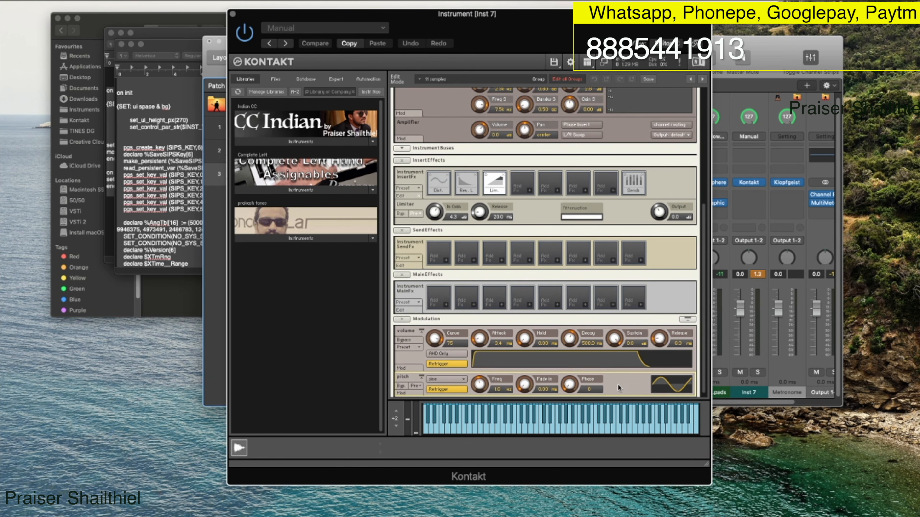
{"action": "left_click_drag", "start_coordinate": [481, 387], "coordinate": [483, 365]}
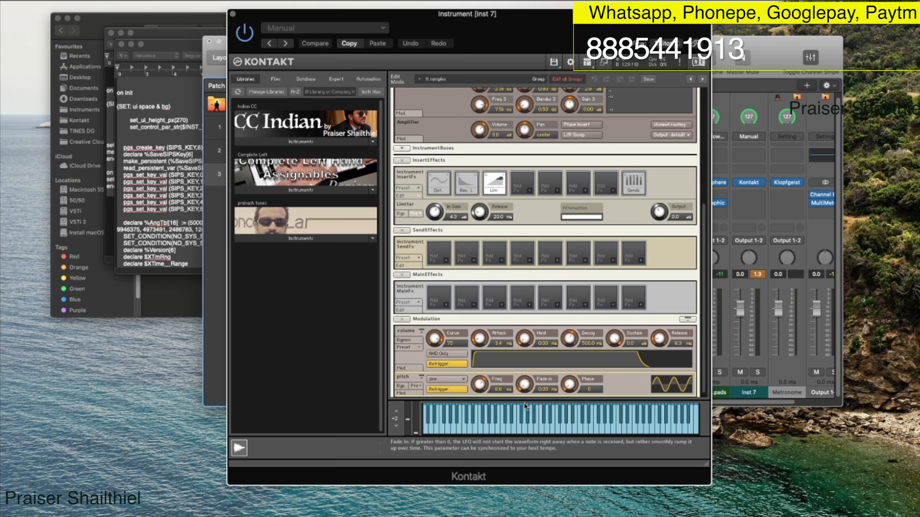
{"action": "left_click_drag", "start_coordinate": [571, 387], "coordinate": [571, 376]}
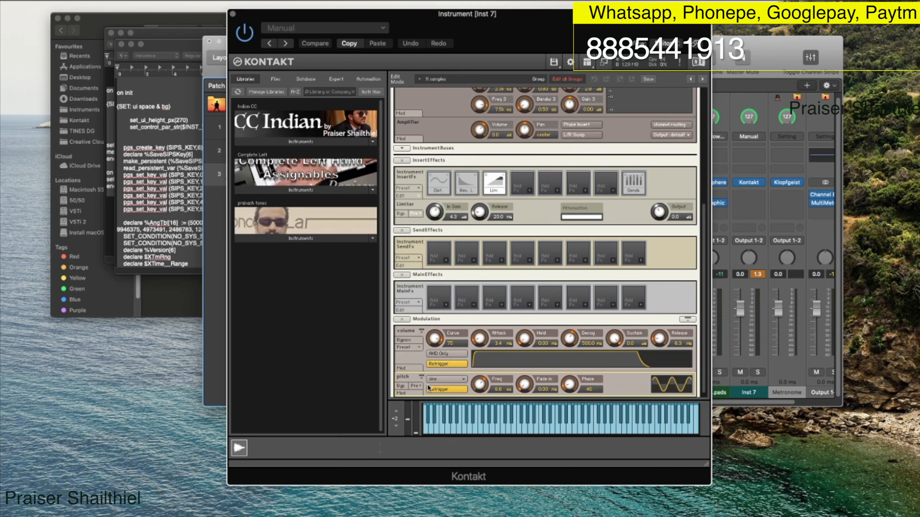
- Add a MIDI CC modulator to the pitch LFO, with modulation amount at 100% and intensity as its target
{"action": "scroll", "coordinate": [534, 358], "scroll_direction": "down", "scroll_amount": 1}
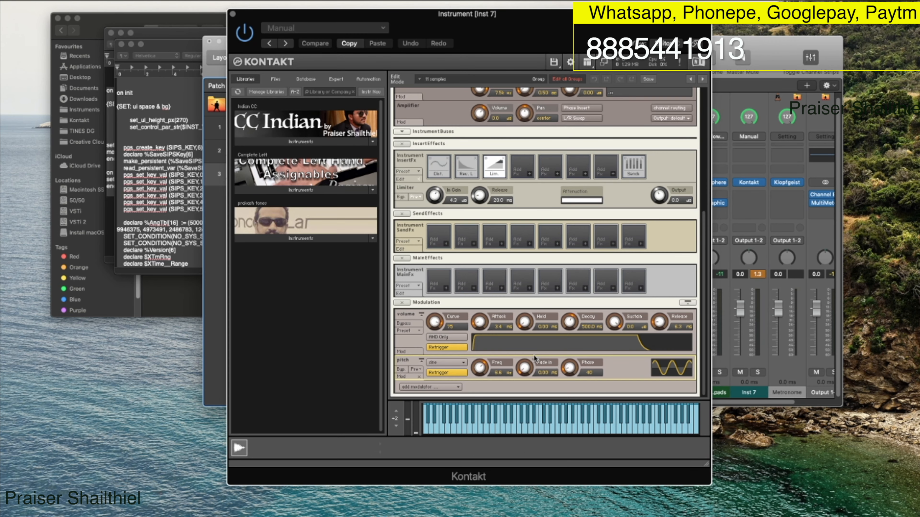
{"action": "left_click", "coordinate": [432, 387]}
{"action": "mouse_move", "coordinate": [432, 396]}
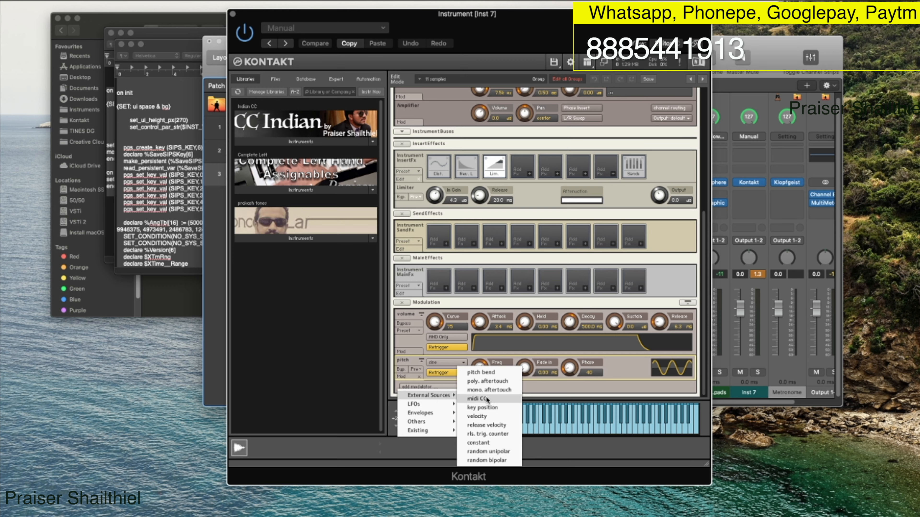
{"action": "left_click", "coordinate": [478, 398]}
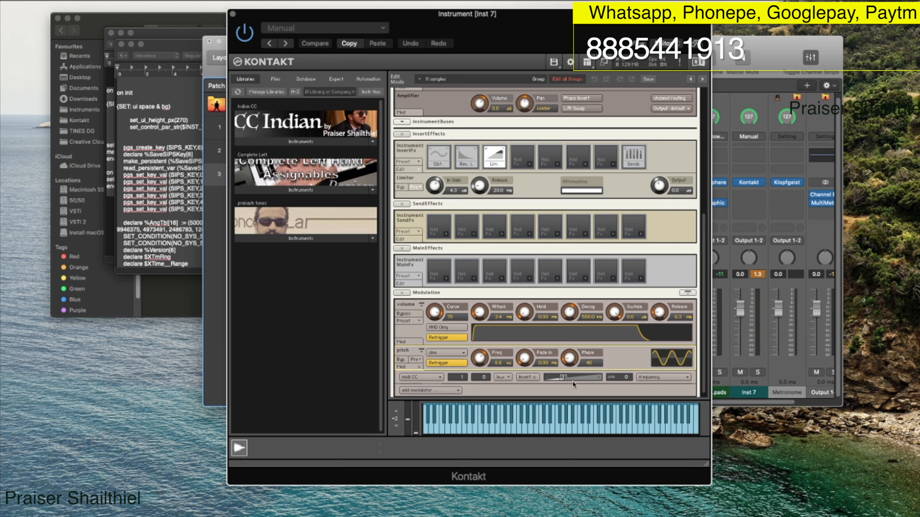
{"action": "left_click_drag", "start_coordinate": [564, 377], "coordinate": [598, 377]}
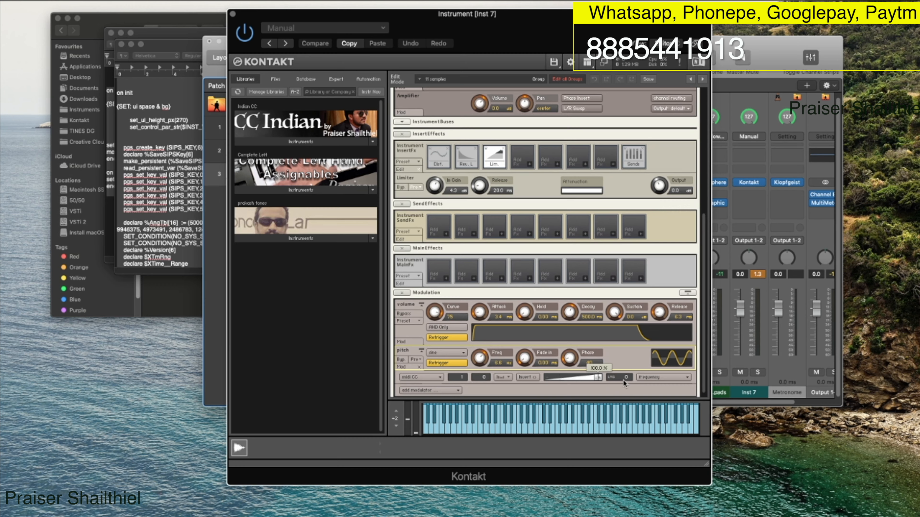
{"action": "left_click", "coordinate": [659, 378]}
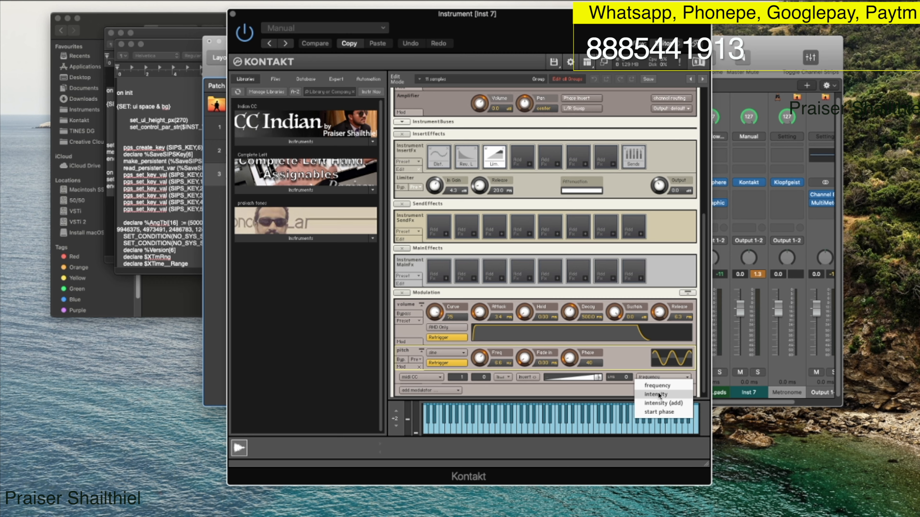
{"action": "left_click", "coordinate": [658, 395]}
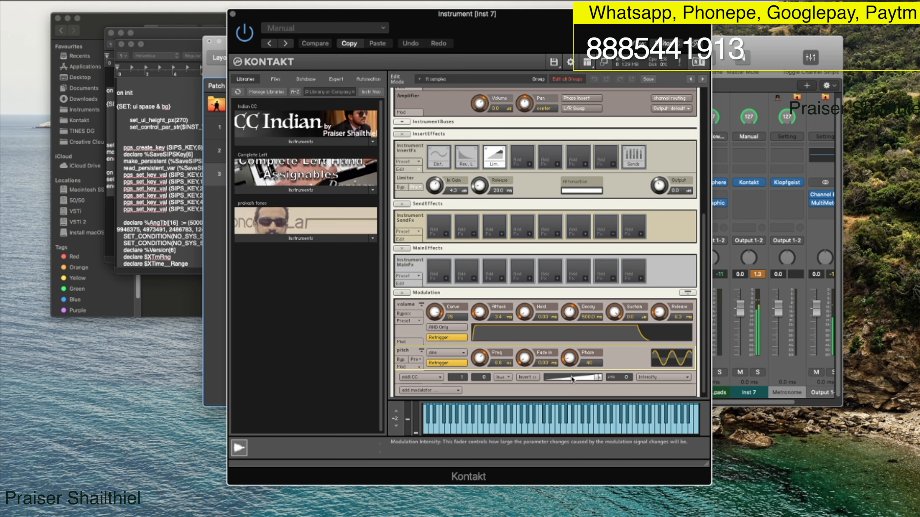
- Close the instrument's edit view and reopen it
{"action": "scroll", "coordinate": [575, 278], "scroll_direction": "up", "scroll_amount": 5}
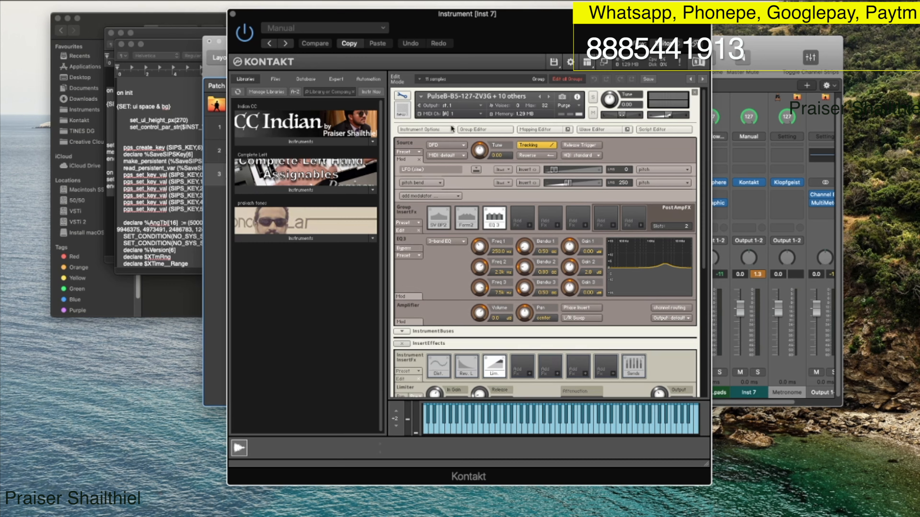
{"action": "left_click", "coordinate": [401, 95]}
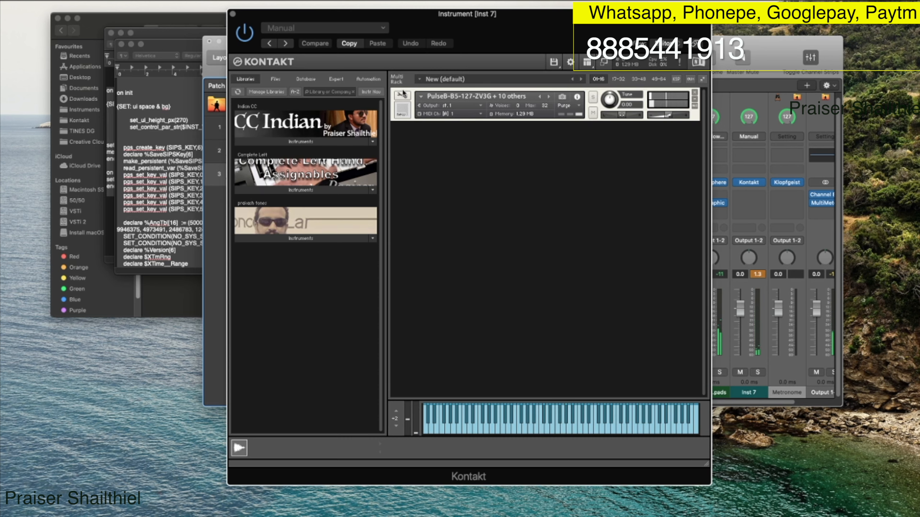
{"action": "left_click", "coordinate": [405, 102]}
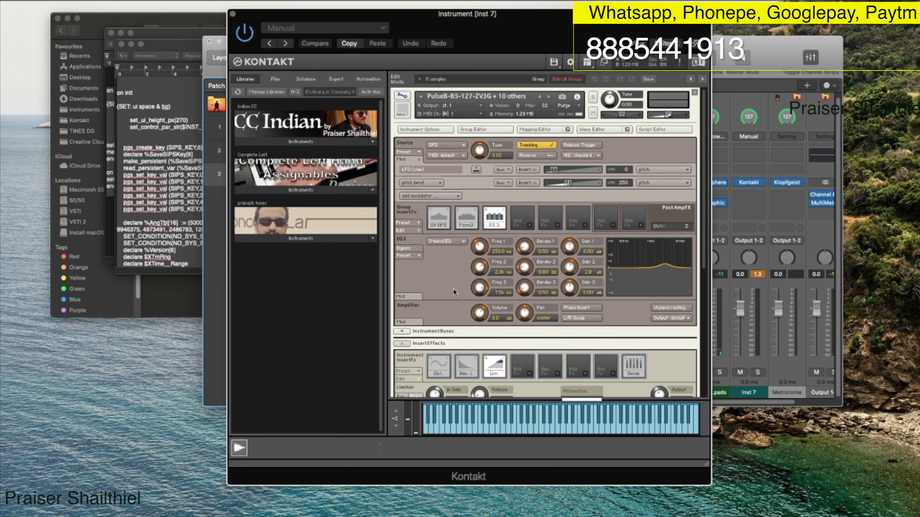
- Set the Drive of the instrument's Distortion insert effect to about 10.4
{"action": "left_click", "coordinate": [438, 370]}
{"action": "scroll", "coordinate": [456, 340], "scroll_direction": "down", "scroll_amount": 3}
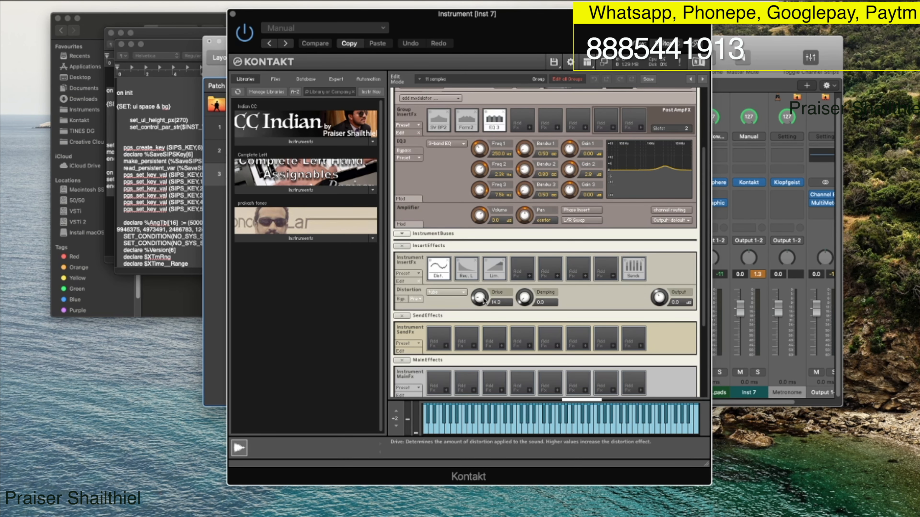
{"action": "left_click_drag", "start_coordinate": [485, 302], "coordinate": [482, 303]}
- Raise the SV BP2 group filter's resonance to about 38.7% and close the instrument's edit view
{"action": "left_click", "coordinate": [462, 122]}
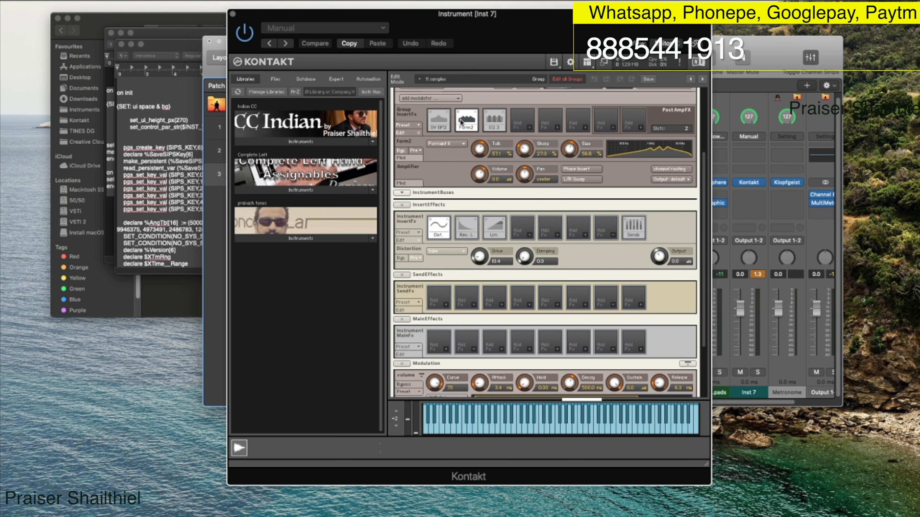
{"action": "left_click", "coordinate": [441, 119]}
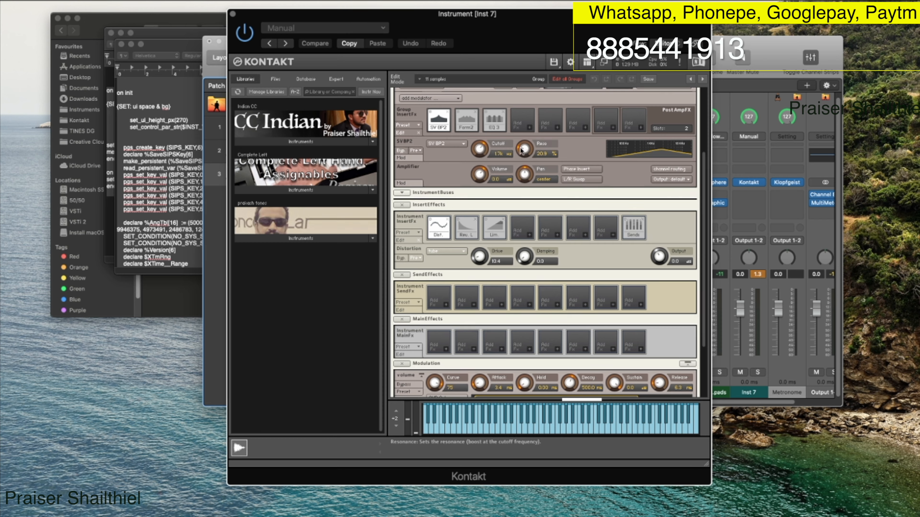
{"action": "left_click_drag", "start_coordinate": [521, 153], "coordinate": [482, 150]}
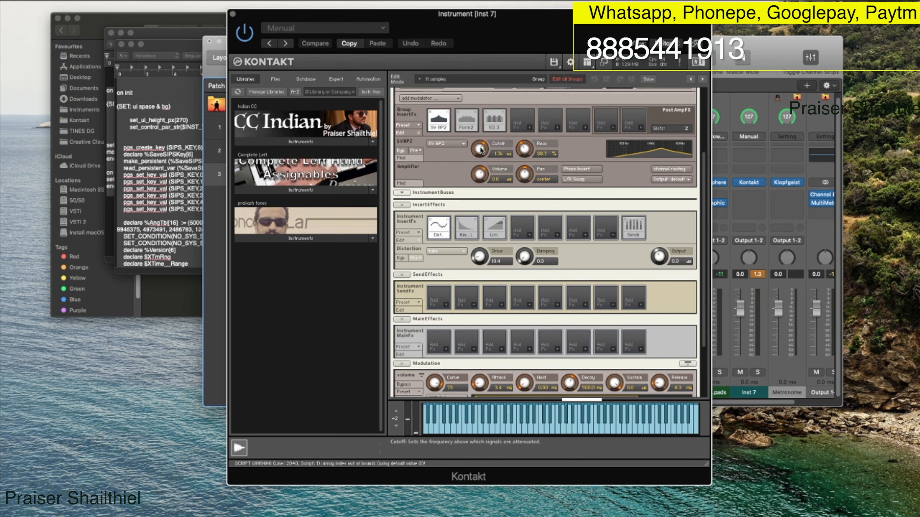
{"action": "scroll", "coordinate": [575, 151], "scroll_direction": "up", "scroll_amount": 3}
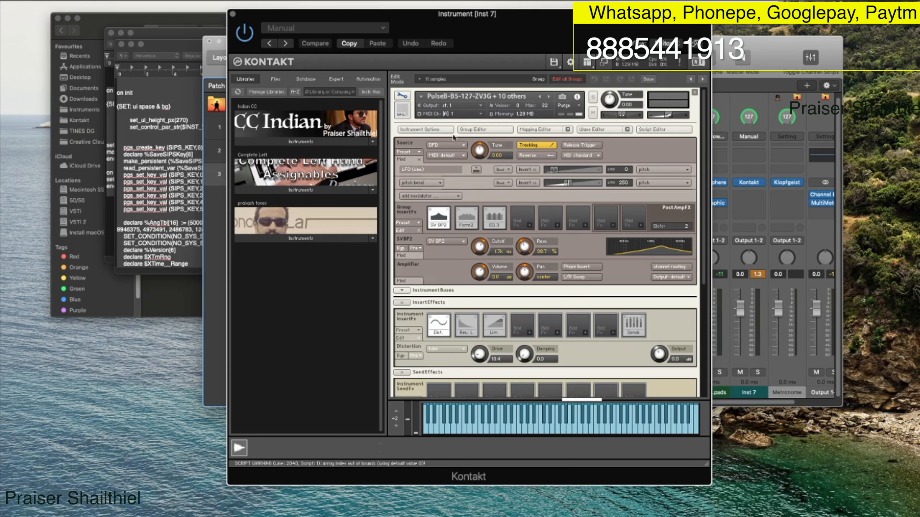
{"action": "left_click", "coordinate": [401, 95]}
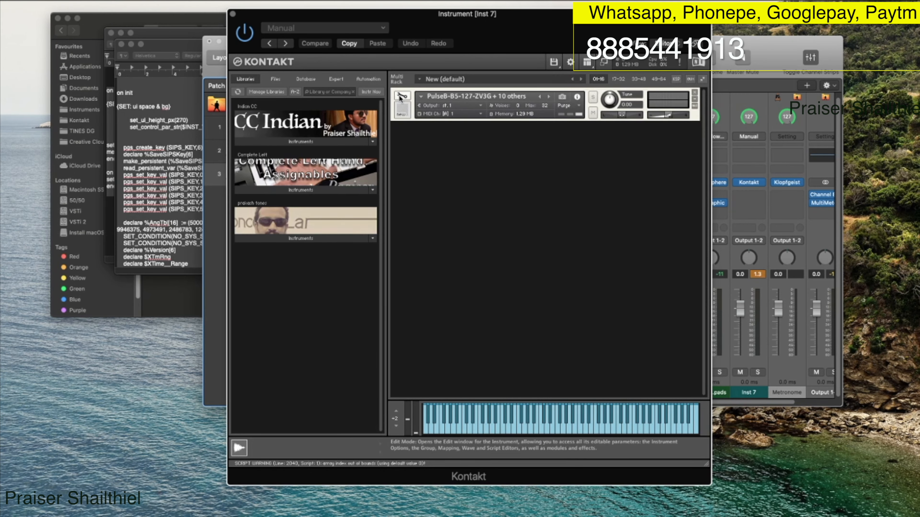